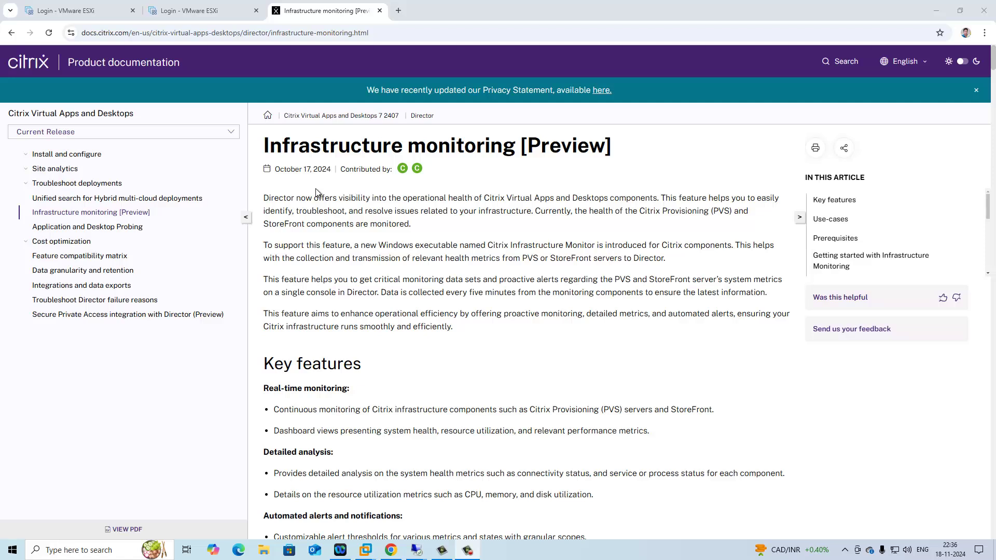
Switch to the 192.168.1.51 remote session showing Director's Infrastructure Monitoring Get started page.
{"action": "mouse_move", "coordinate": [417, 551]}
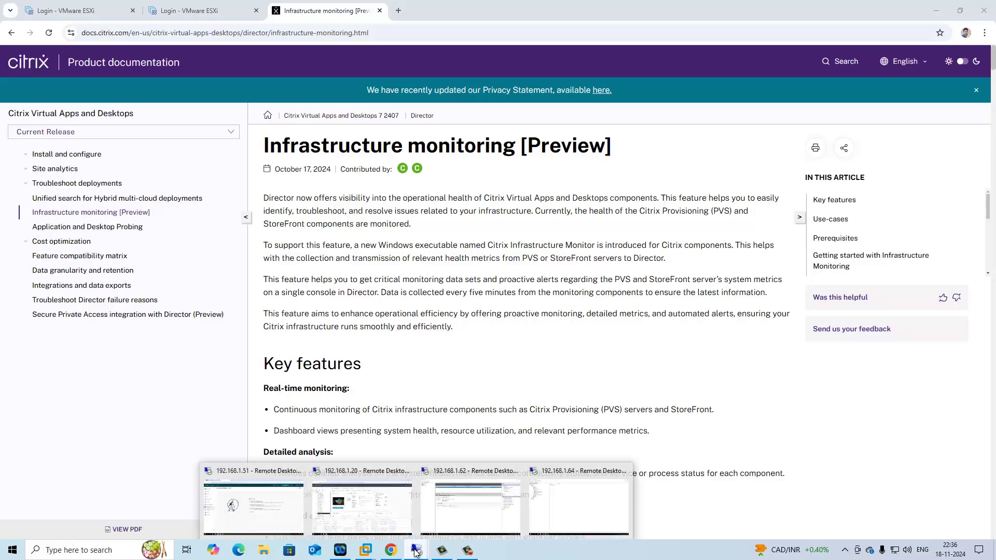
{"action": "left_click", "coordinate": [298, 514]}
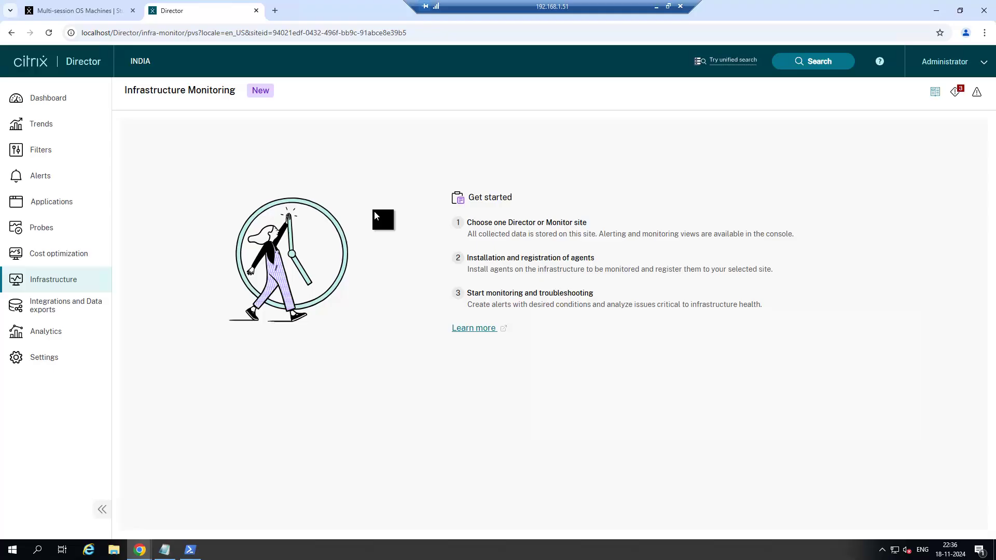
Leave the remote session and scroll the local documentation down to the Prerequisites section.
{"action": "left_click", "coordinate": [657, 6]}
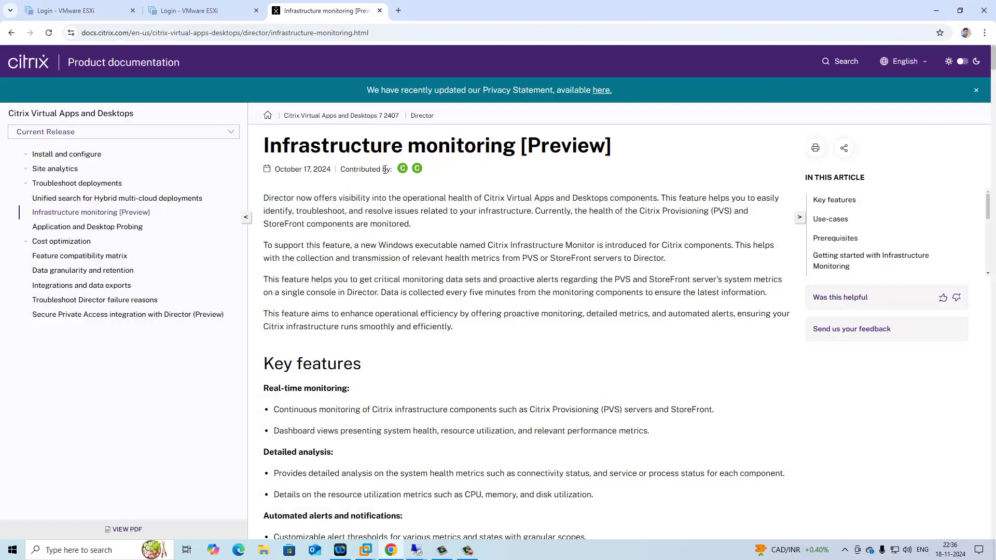
{"action": "scroll", "coordinate": [418, 248], "scroll_direction": "down", "scroll_amount": 3}
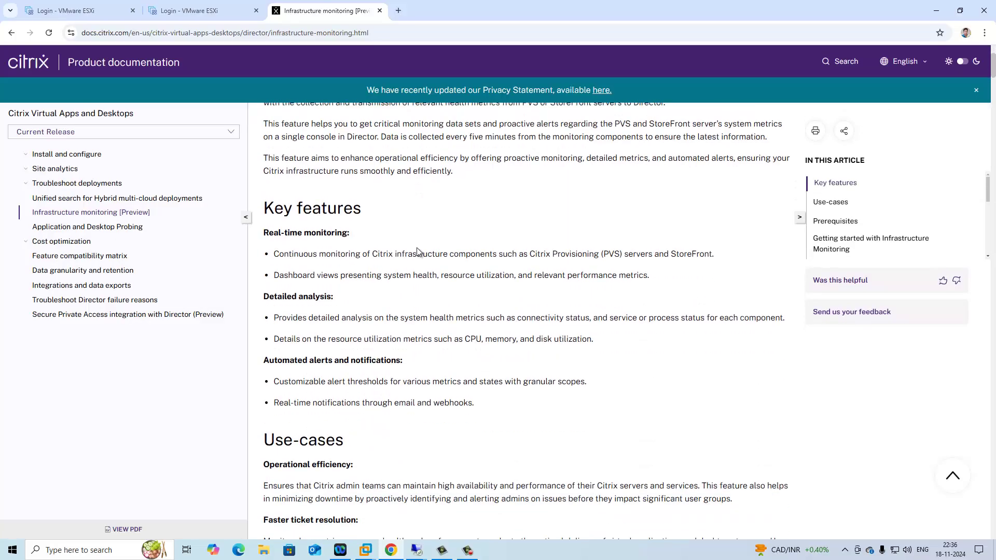
{"action": "scroll", "coordinate": [418, 251], "scroll_direction": "down", "scroll_amount": 3}
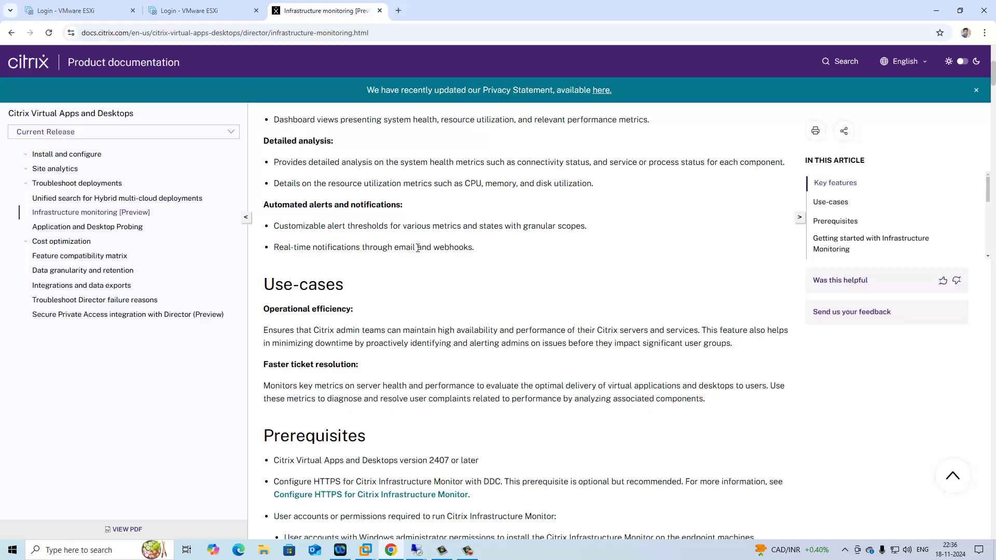
{"action": "scroll", "coordinate": [417, 248], "scroll_direction": "down", "scroll_amount": 3}
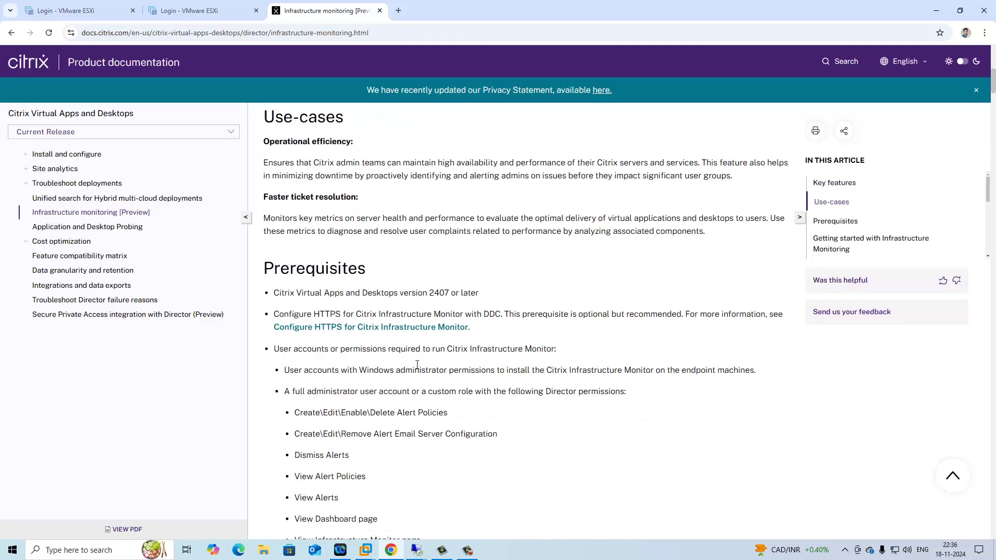
{"action": "scroll", "coordinate": [418, 366], "scroll_direction": "down", "scroll_amount": 3}
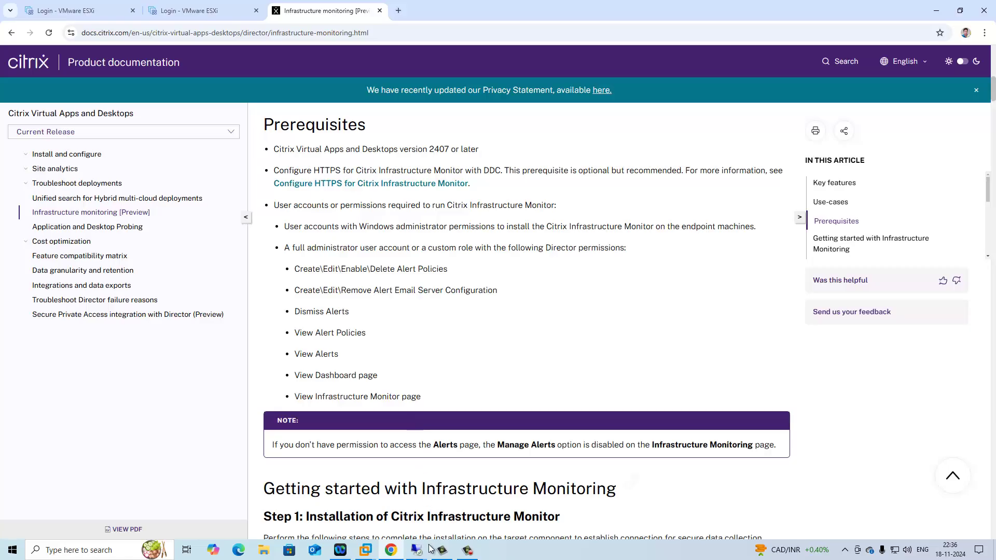
Return to the 192.168.1.51 session and bring up Notepad with the saved agent commands.
{"action": "mouse_move", "coordinate": [417, 550]}
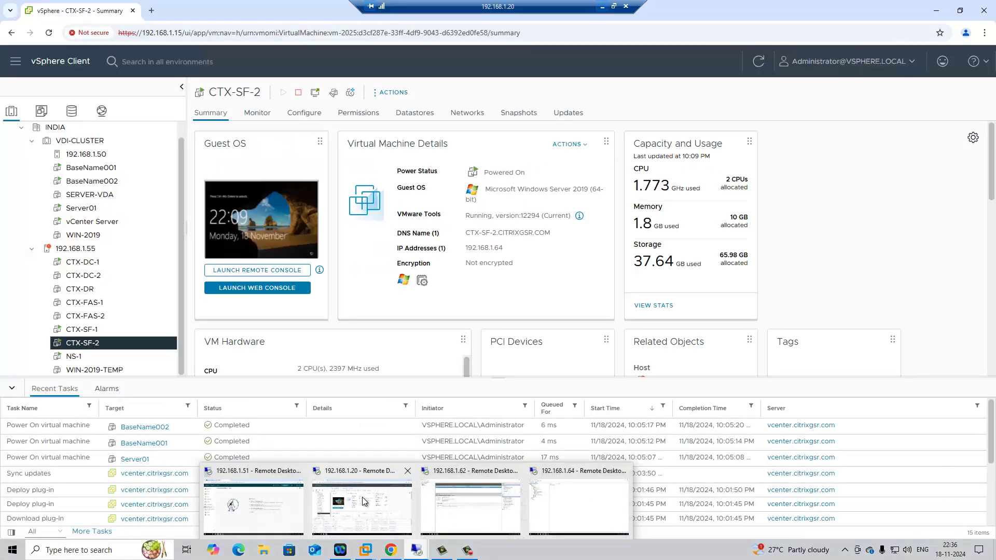
{"action": "left_click", "coordinate": [276, 494]}
{"action": "left_click", "coordinate": [162, 552]}
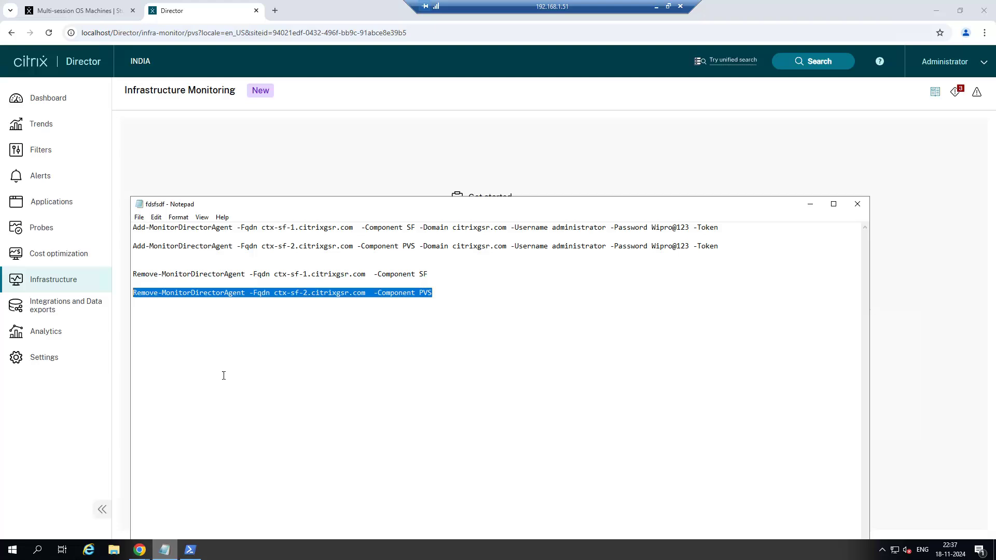
{"action": "left_click", "coordinate": [352, 282]}
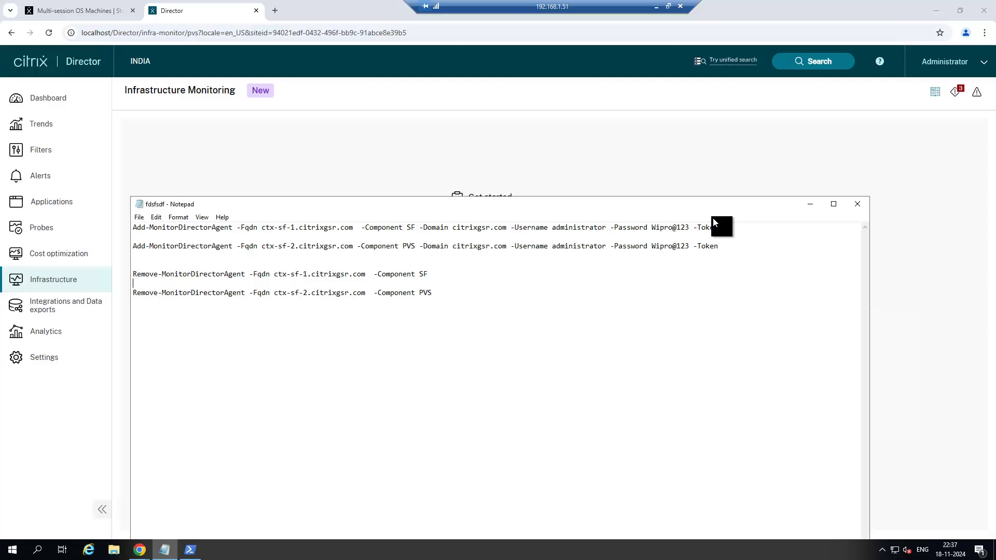
Review the SF and PVS commands, select the ctx-sf-1 line, and close PowerShell.
{"action": "left_click_drag", "start_coordinate": [723, 227], "coordinate": [124, 228]}
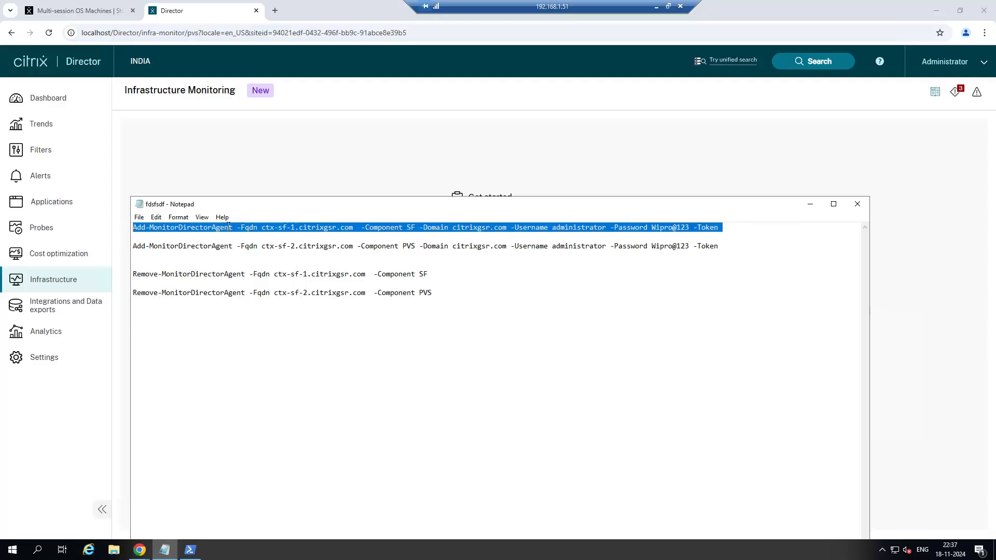
{"action": "left_click", "coordinate": [415, 227]}
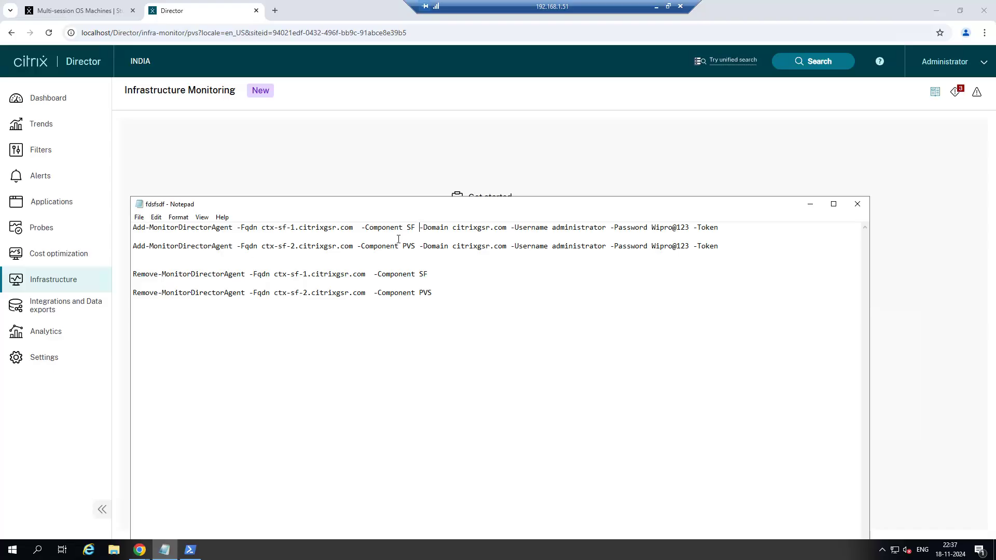
{"action": "left_click_drag", "start_coordinate": [418, 248], "coordinate": [261, 248]}
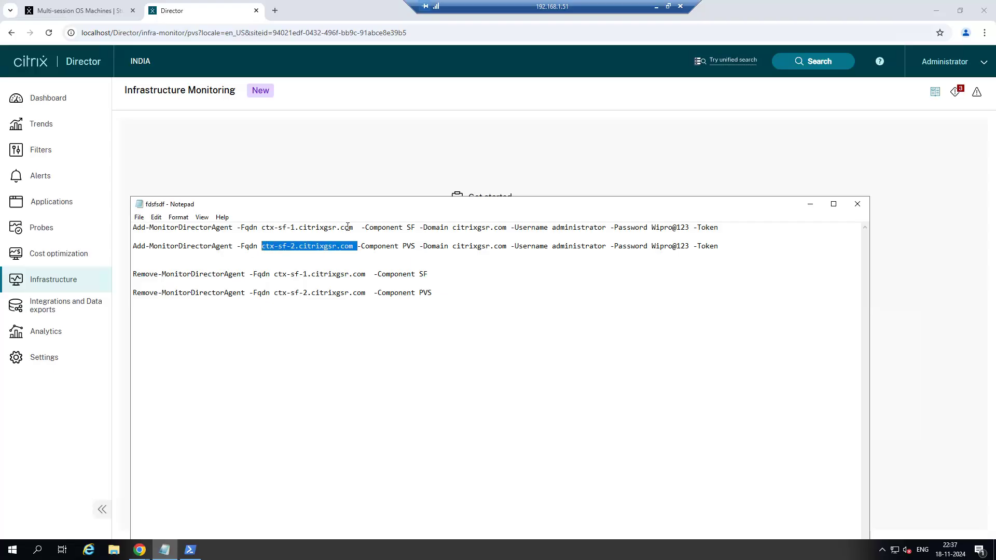
{"action": "left_click_drag", "start_coordinate": [354, 227], "coordinate": [267, 229]}
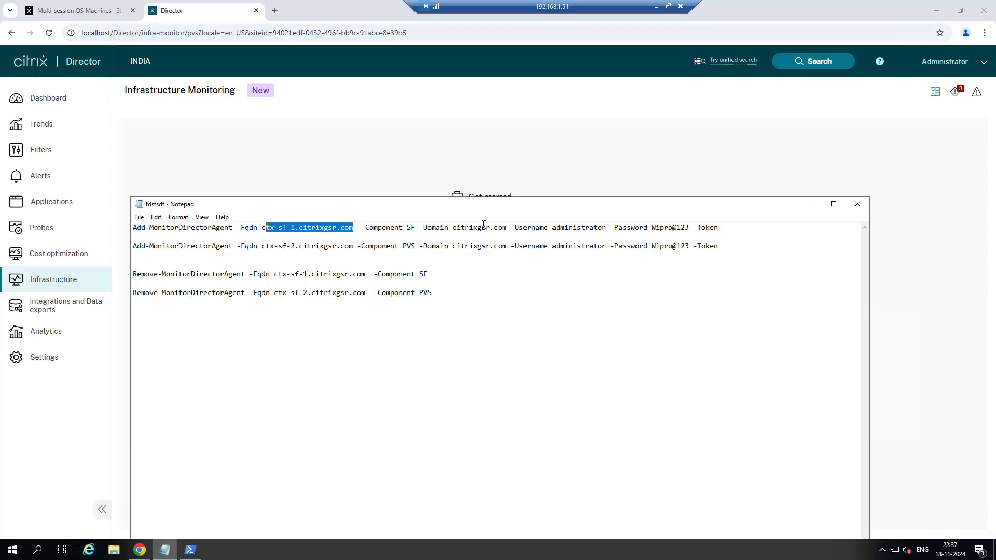
{"action": "left_click", "coordinate": [738, 230]}
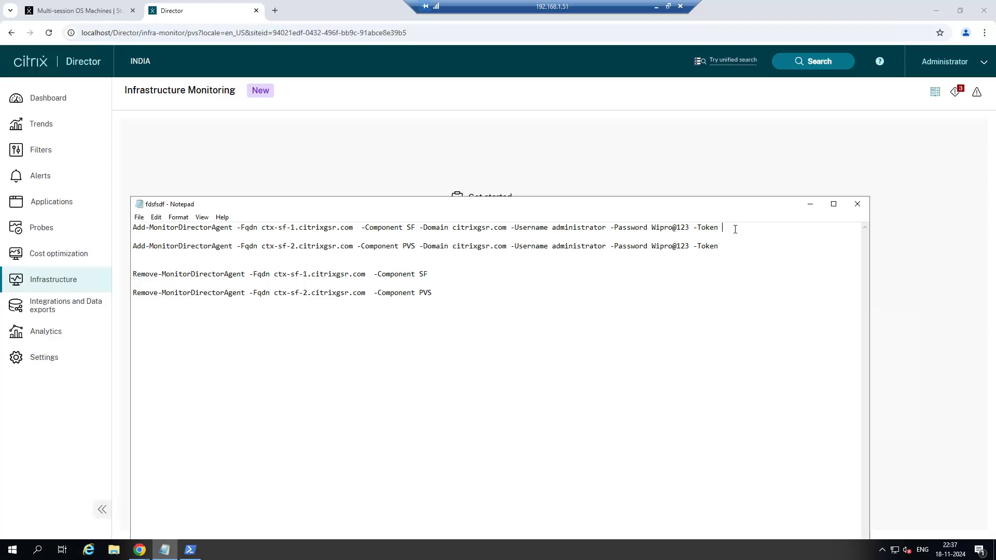
{"action": "left_click_drag", "start_coordinate": [744, 226], "coordinate": [113, 231]}
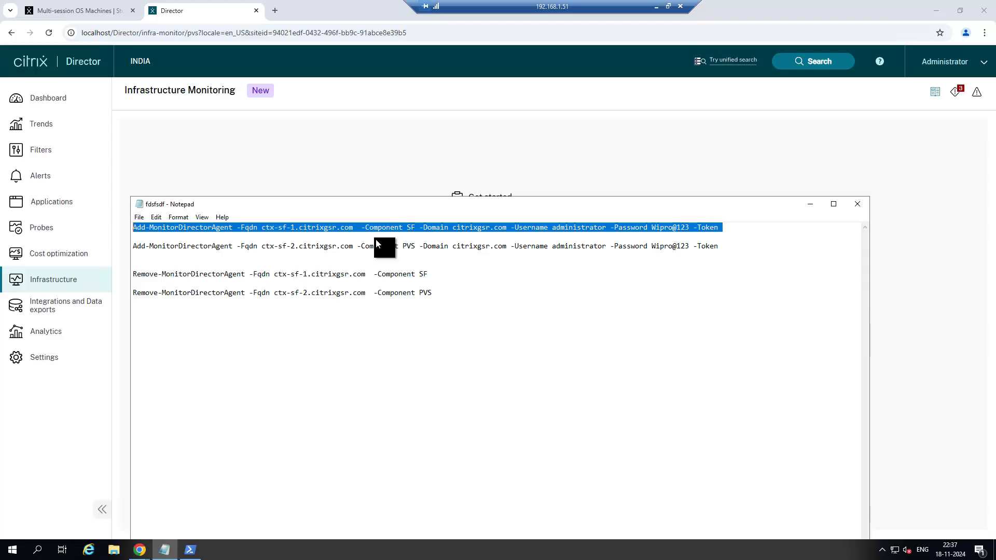
{"action": "right_click", "coordinate": [190, 551]}
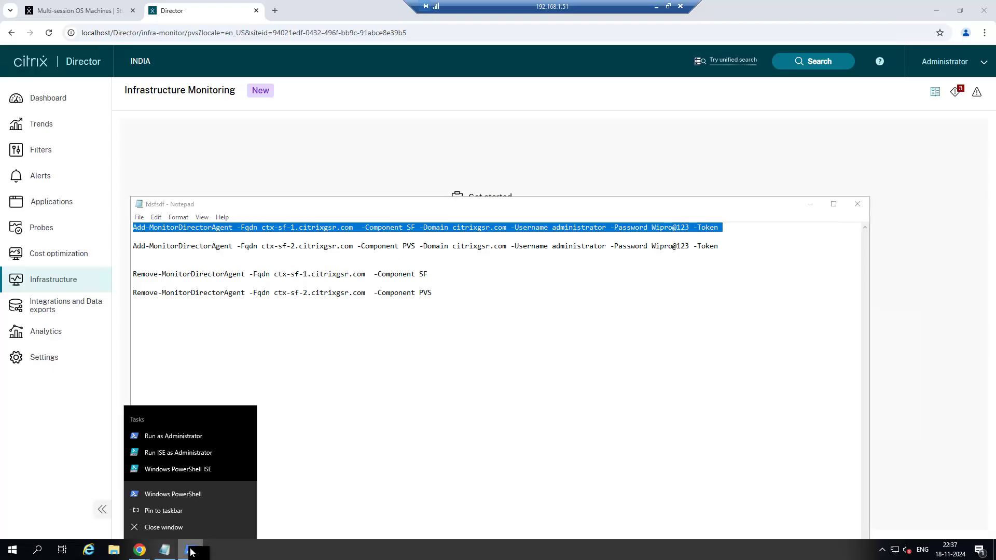
{"action": "left_click", "coordinate": [190, 527]}
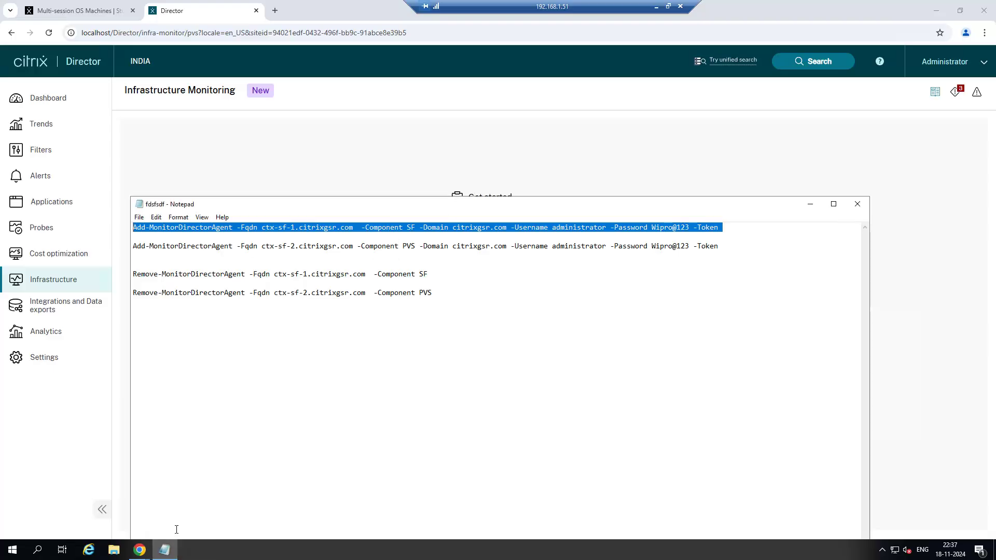
Switch to the StoreFront server session and launch CitrixInfraMonitor from its Desktop folder.
{"action": "left_click", "coordinate": [658, 6]}
{"action": "mouse_move", "coordinate": [413, 554]}
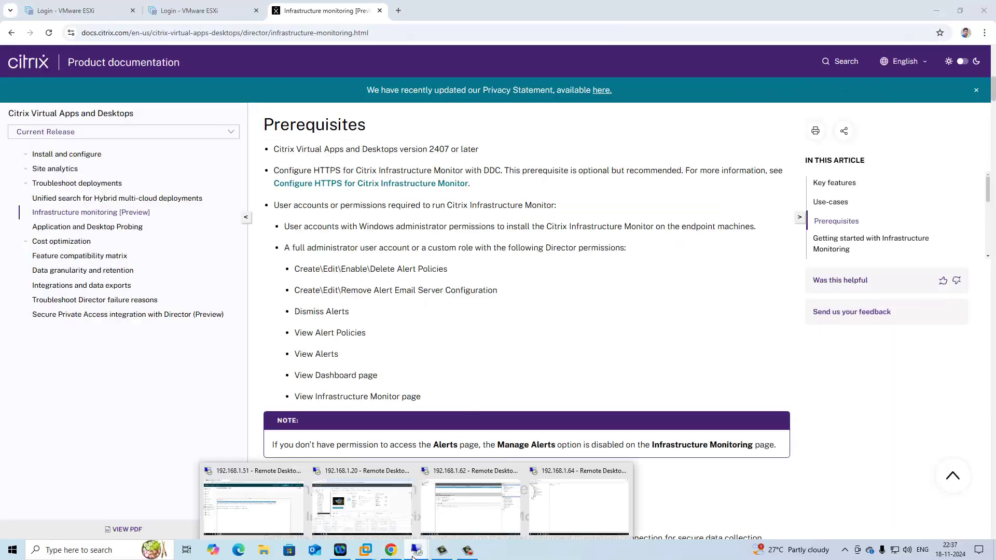
{"action": "left_click", "coordinate": [475, 509]}
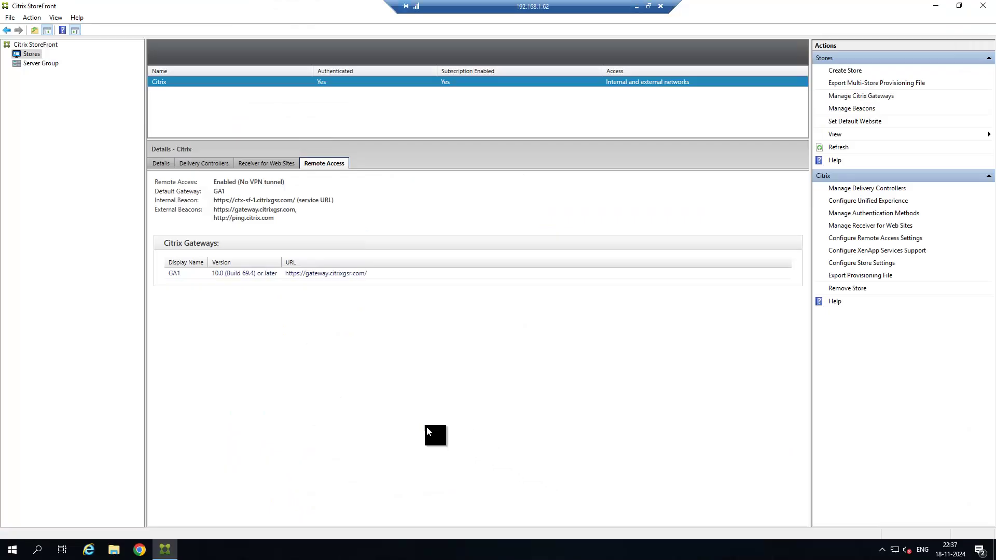
{"action": "left_click", "coordinate": [114, 550]}
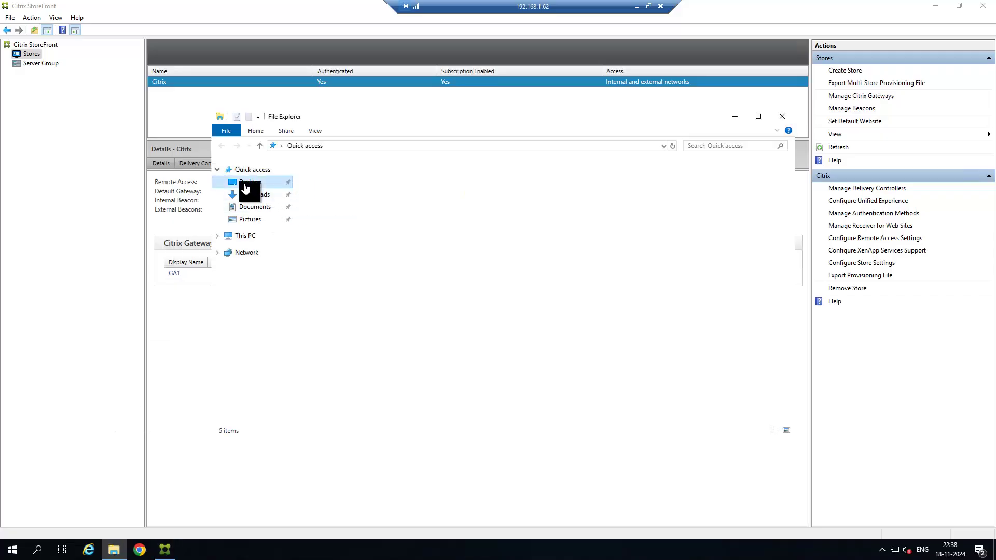
{"action": "left_click", "coordinate": [245, 184]}
{"action": "double_click", "coordinate": [328, 176]}
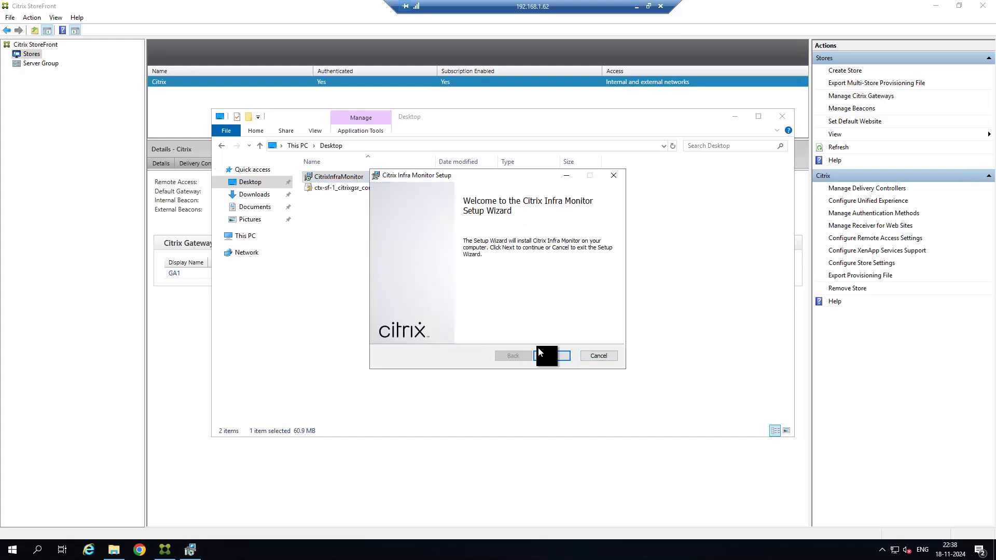
Accept the licence and install into the default C:\Program Files\Citrix\InfraMonitor folder.
{"action": "left_click", "coordinate": [549, 353]}
{"action": "left_click", "coordinate": [483, 330]}
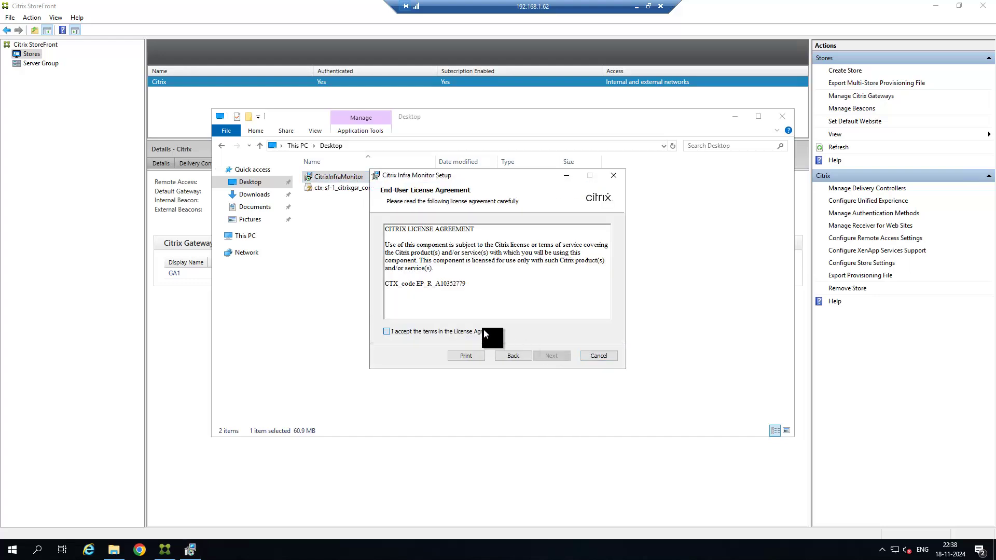
{"action": "left_click", "coordinate": [551, 354]}
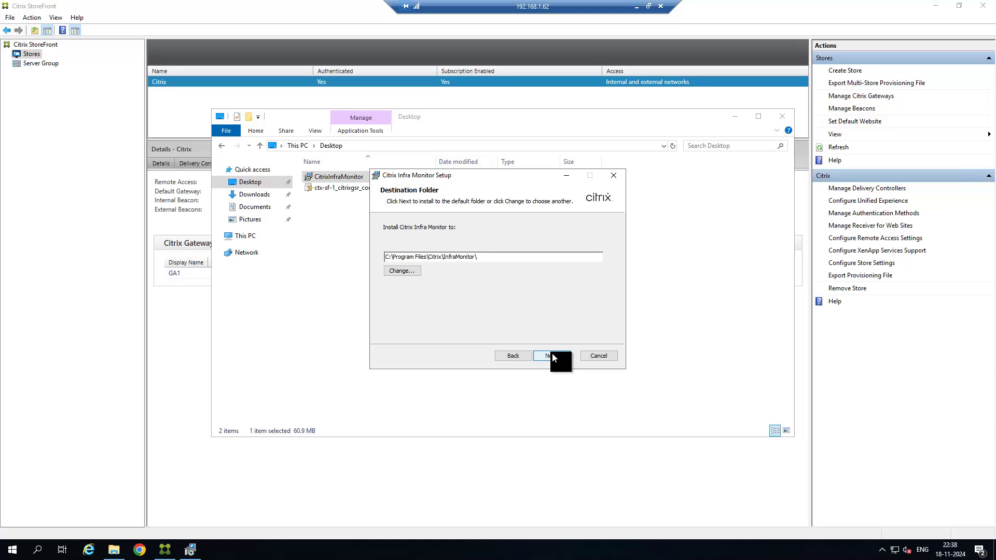
{"action": "left_click", "coordinate": [552, 355]}
{"action": "left_click", "coordinate": [552, 355]}
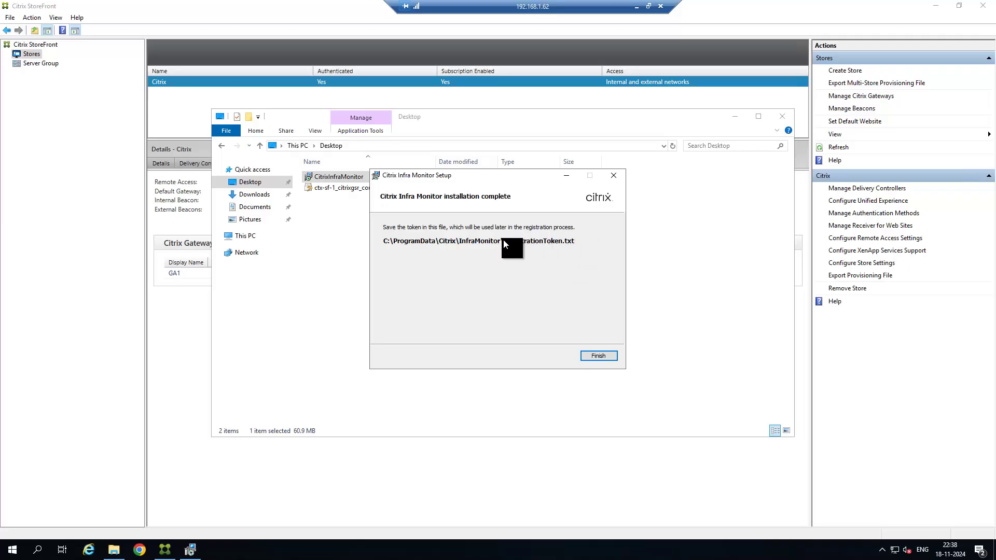
Close the wizard and browse to C:\ProgramData\Citrix\InfraMonitor on the StoreFront server.
{"action": "left_click", "coordinate": [113, 550]}
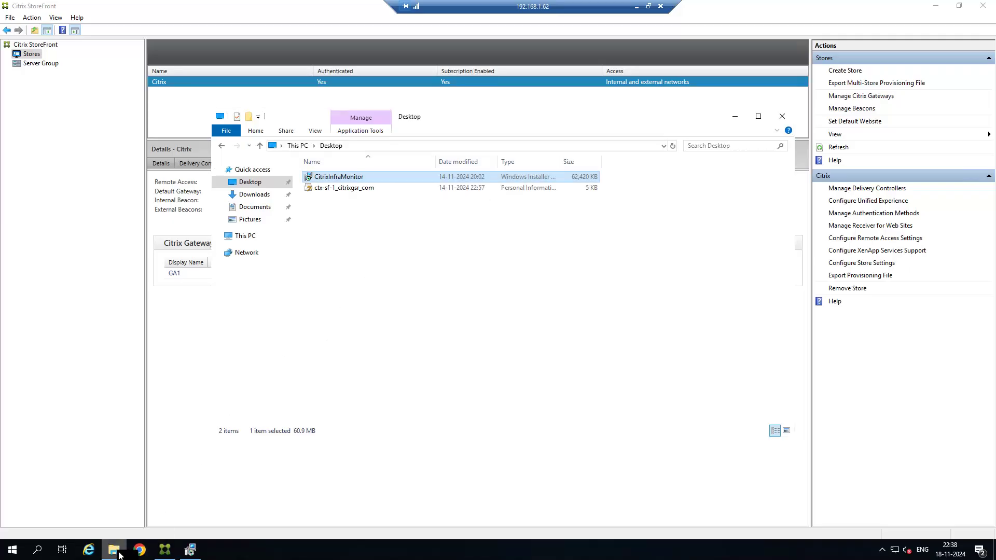
{"action": "left_click", "coordinate": [241, 236]}
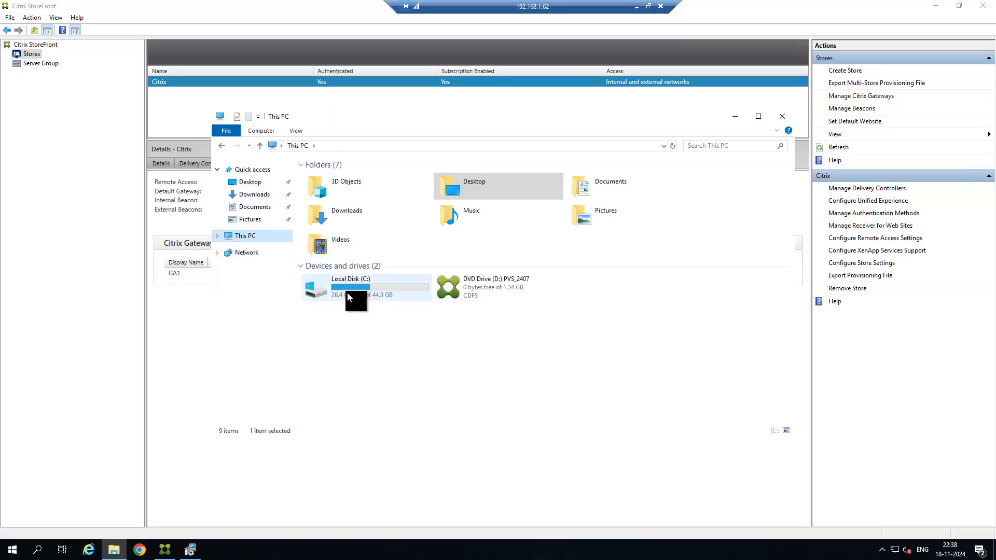
{"action": "double_click", "coordinate": [347, 291]}
{"action": "double_click", "coordinate": [332, 231]}
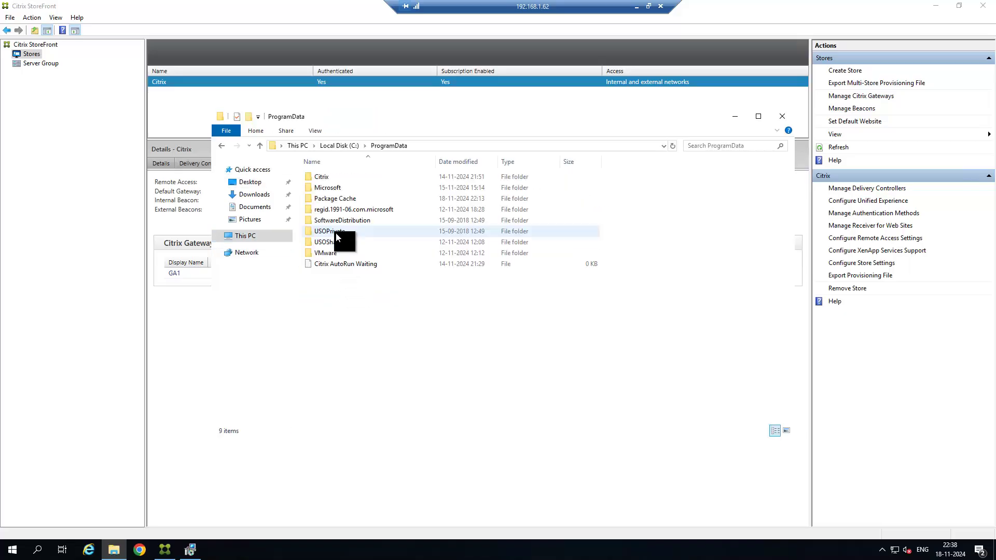
{"action": "double_click", "coordinate": [325, 177]}
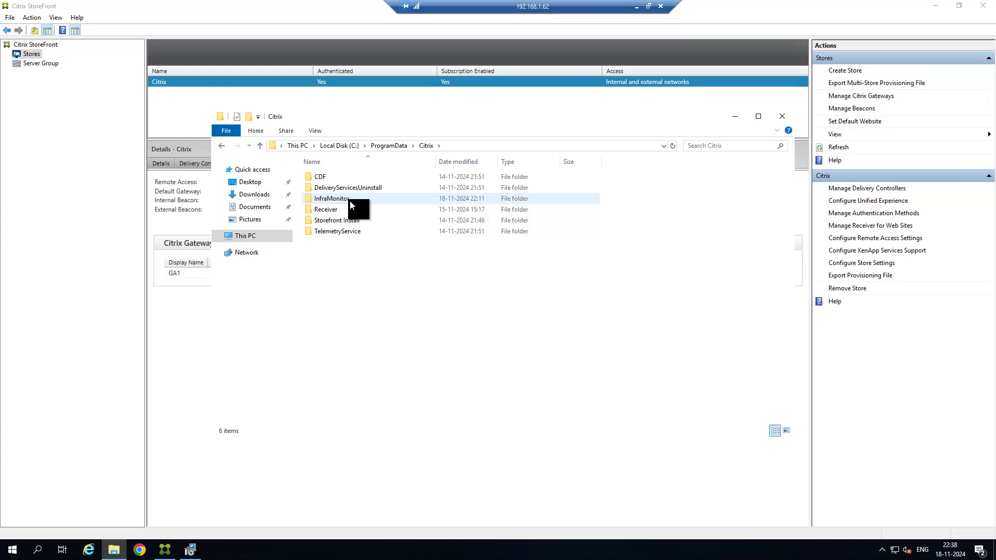
{"action": "left_click", "coordinate": [339, 199]}
{"action": "double_click", "coordinate": [338, 199]}
Open RegistrationToken, select the token text, and minimize the StoreFront session.
{"action": "double_click", "coordinate": [352, 178]}
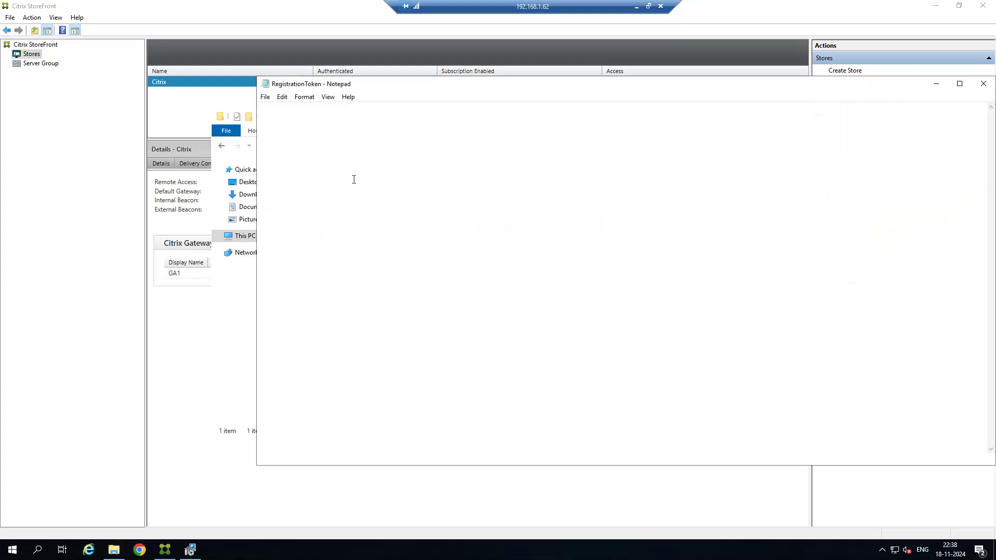
{"action": "left_click_drag", "start_coordinate": [296, 107], "coordinate": [258, 107]}
{"action": "key", "text": "ctrl+c"}
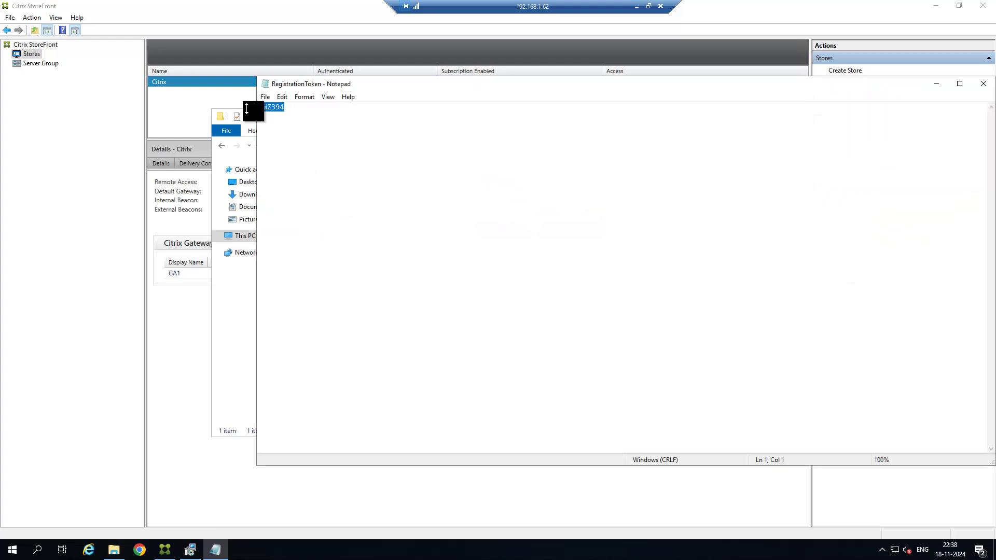
{"action": "left_click", "coordinate": [638, 8]}
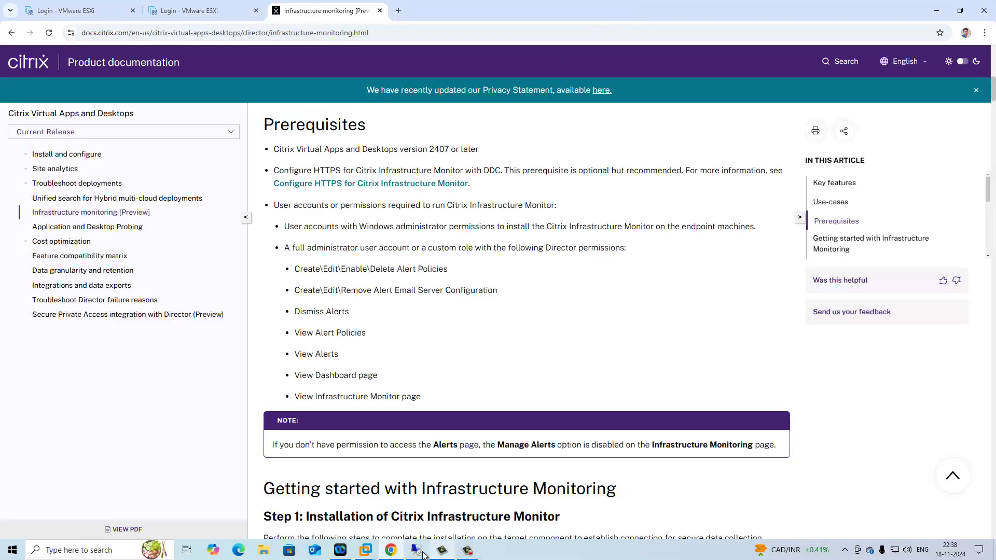
Paste the token after -Token in the ctx-sf-1 command on line 1 and select that line.
{"action": "mouse_move", "coordinate": [422, 554]}
{"action": "left_click", "coordinate": [292, 509]}
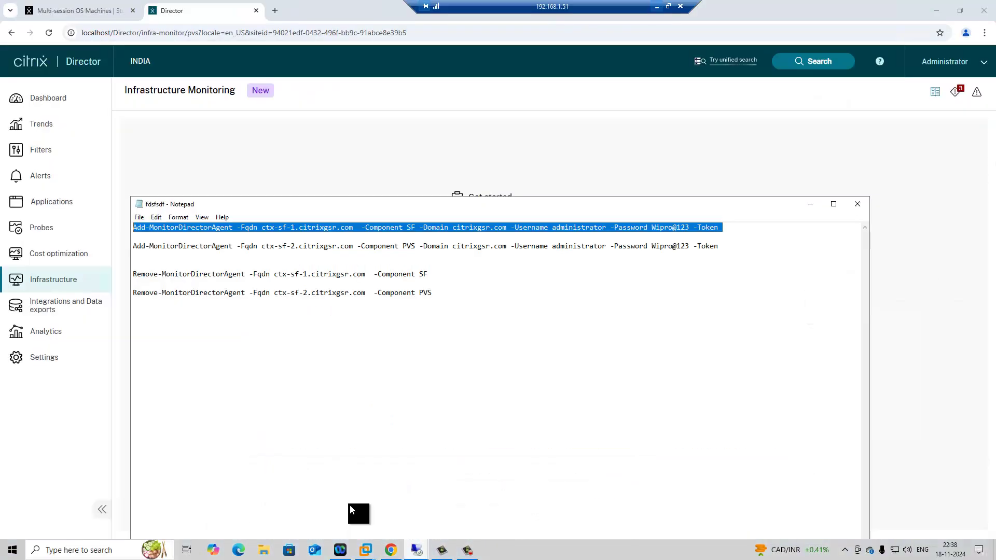
{"action": "left_click", "coordinate": [291, 274]}
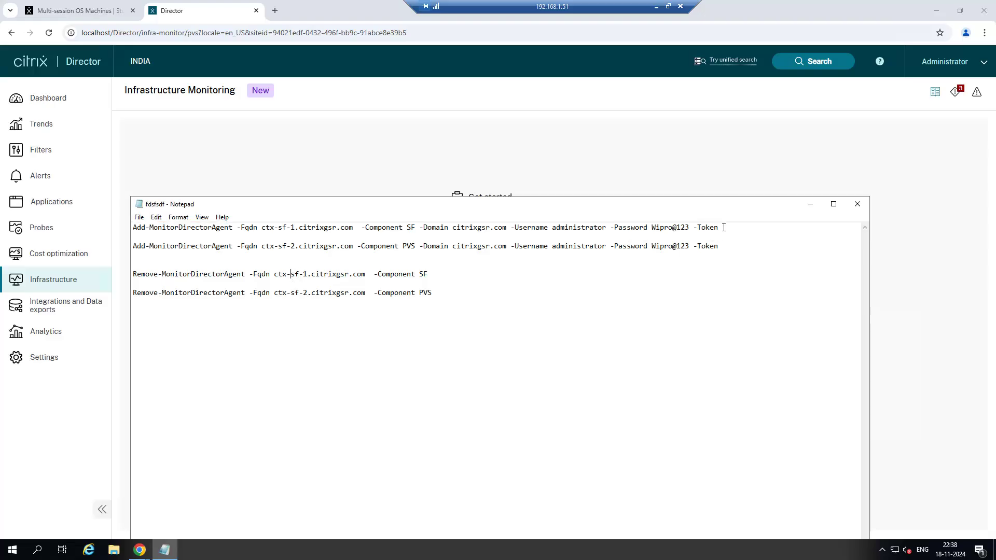
{"action": "key", "text": "ctrl+v"}
{"action": "left_click_drag", "start_coordinate": [751, 228], "coordinate": [124, 226]}
{"action": "key", "text": "ctrl+c"}
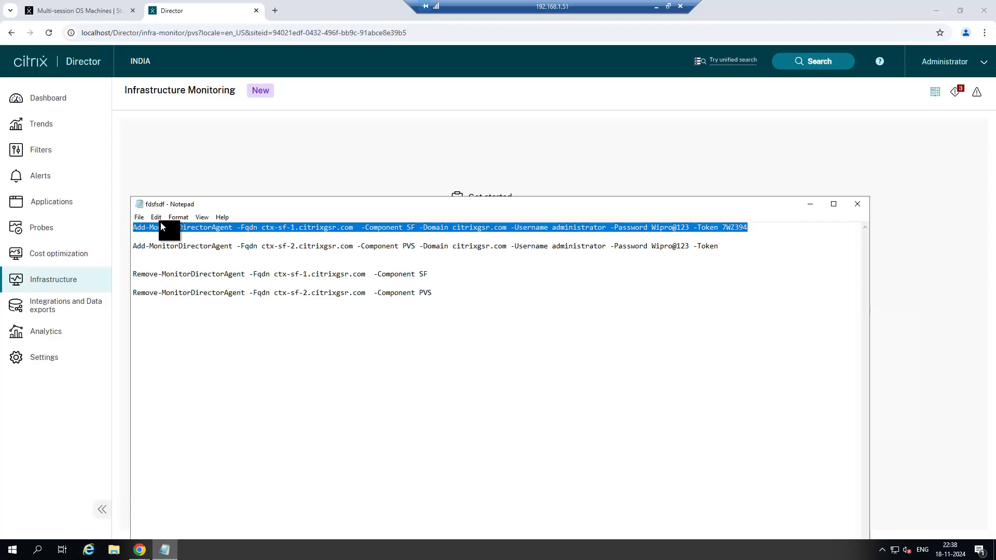
Run Windows PowerShell as Administrator and paste in the StoreFront registration command.
{"action": "left_click", "coordinate": [13, 550]}
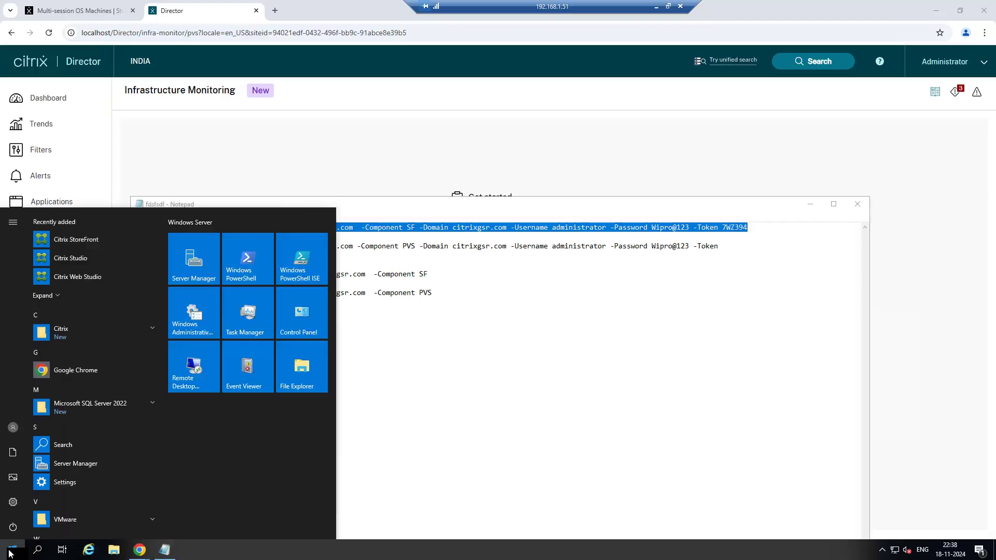
{"action": "right_click", "coordinate": [254, 274]}
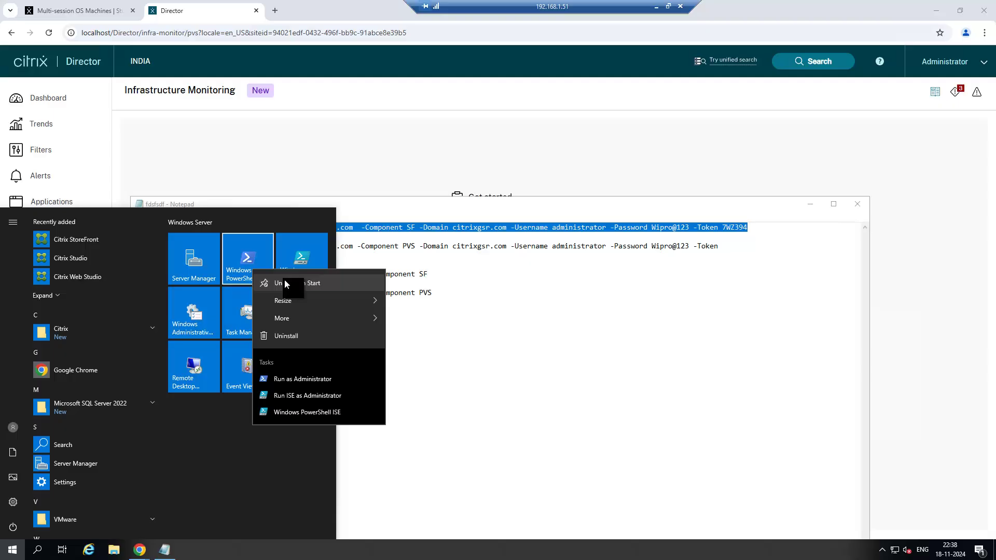
{"action": "left_click", "coordinate": [307, 378]}
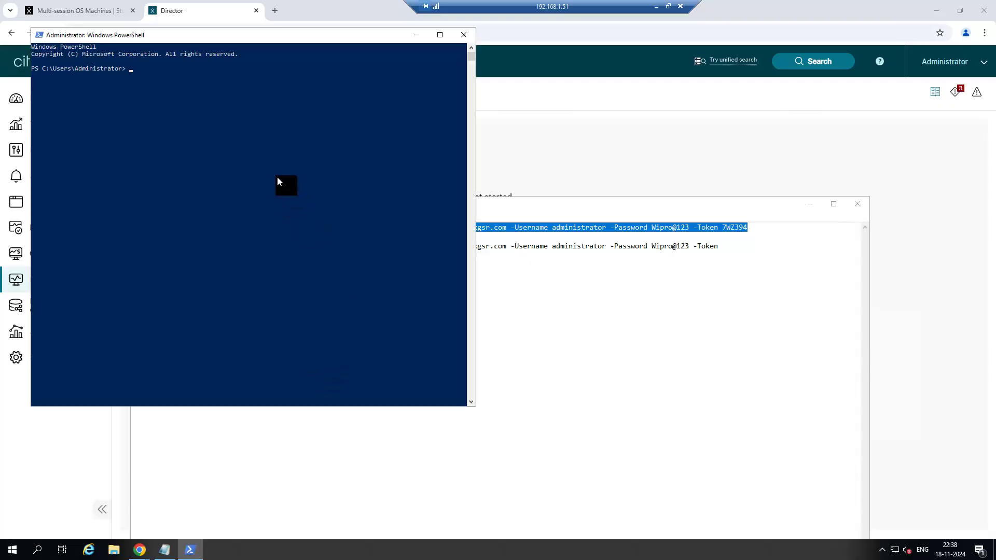
{"action": "right_click", "coordinate": [260, 98]}
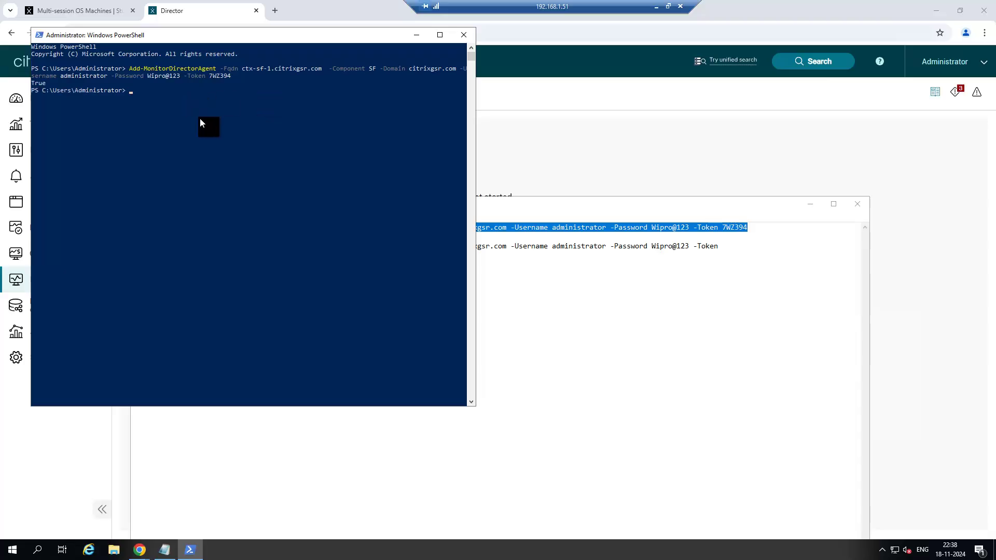
Reload the Director page, switch to the new StoreFront view, and open its Hostname list.
{"action": "left_click", "coordinate": [416, 37]}
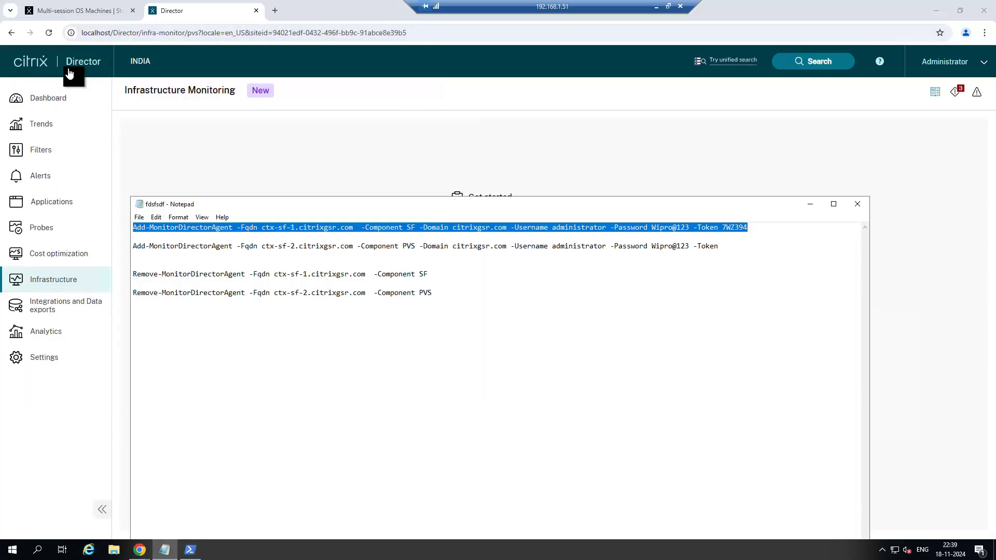
{"action": "left_click", "coordinate": [238, 129]}
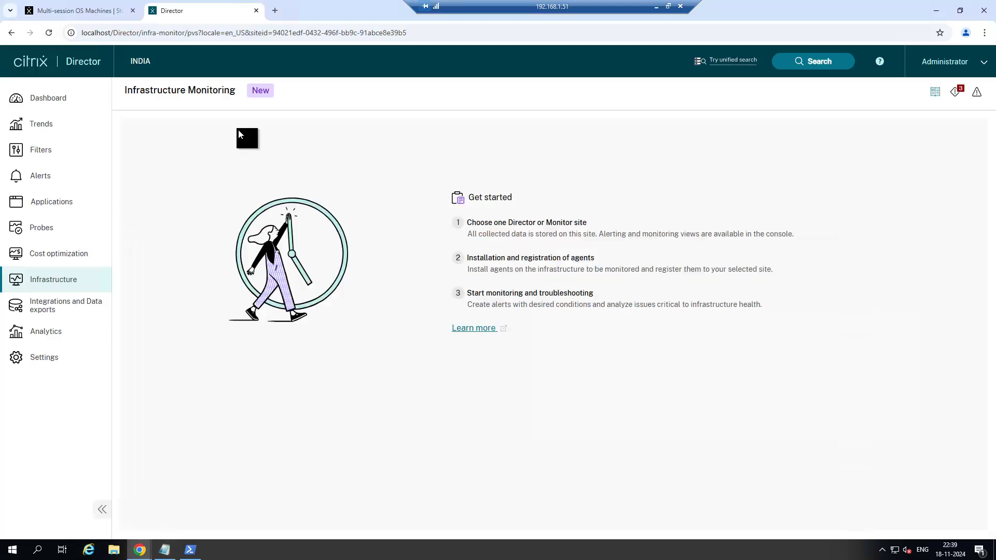
{"action": "left_click", "coordinate": [49, 33]}
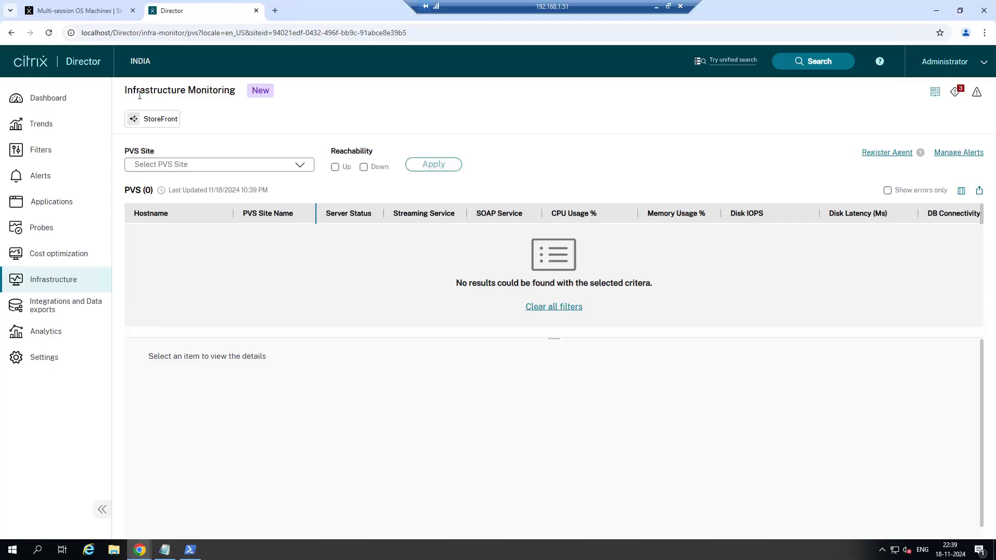
{"action": "left_click", "coordinate": [159, 122]}
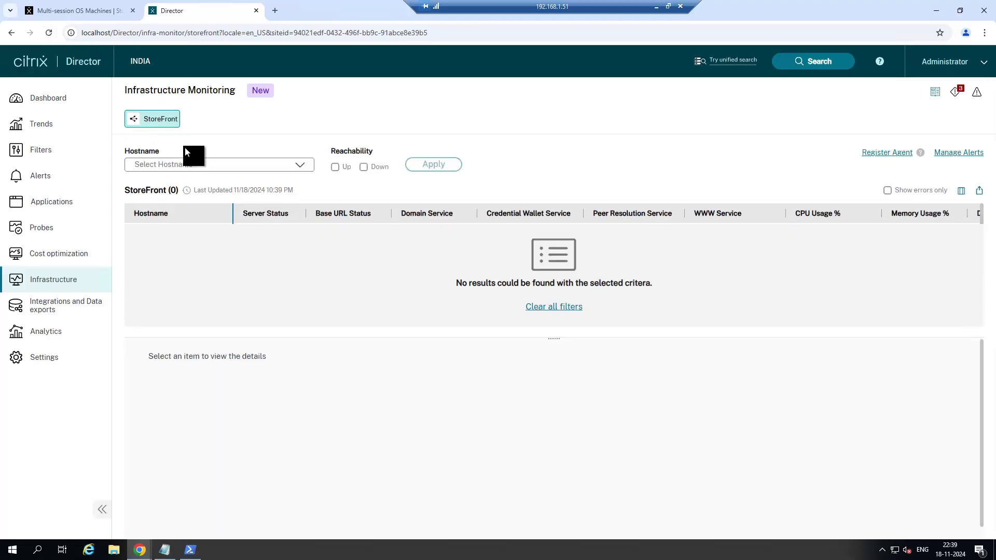
{"action": "left_click", "coordinate": [236, 166]}
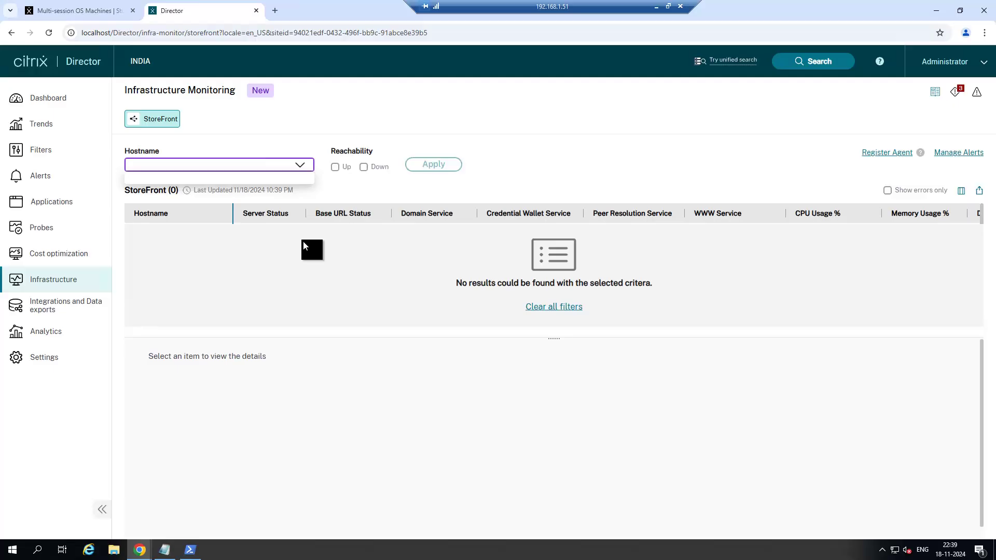
Switch to the 192.168.1.64 PVS session and launch CitrixInfraMonitor from the Desktop folder.
{"action": "left_click", "coordinate": [656, 6]}
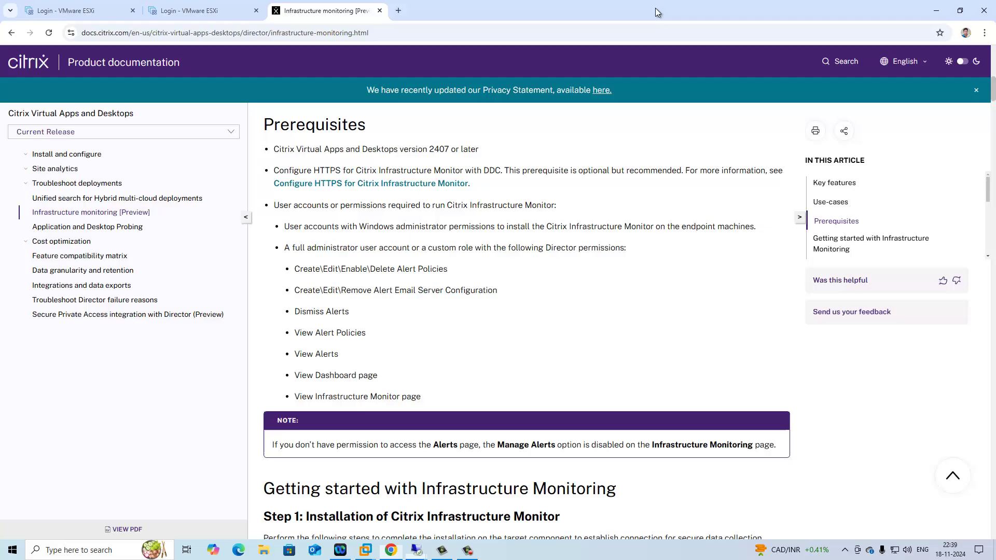
{"action": "left_click", "coordinate": [417, 550]}
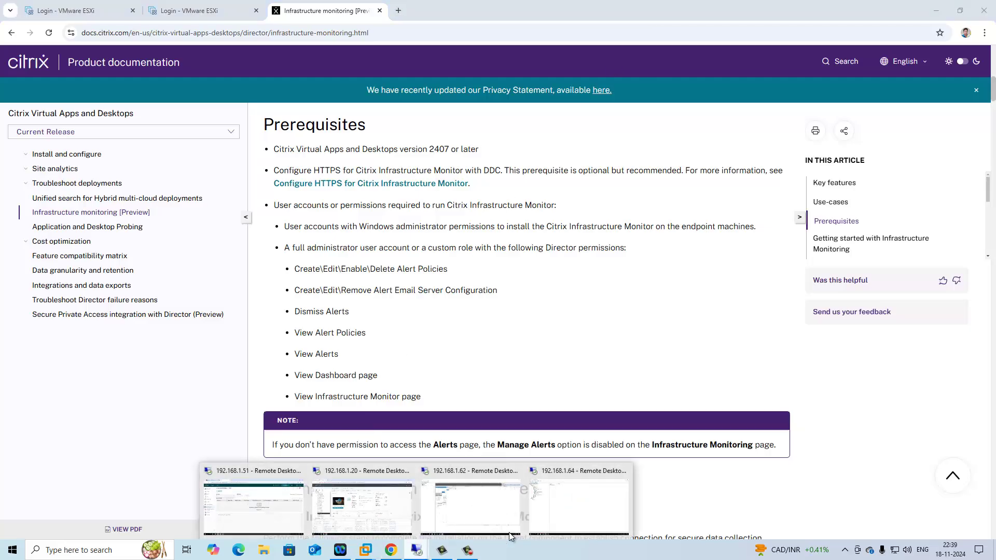
{"action": "left_click", "coordinate": [574, 512]}
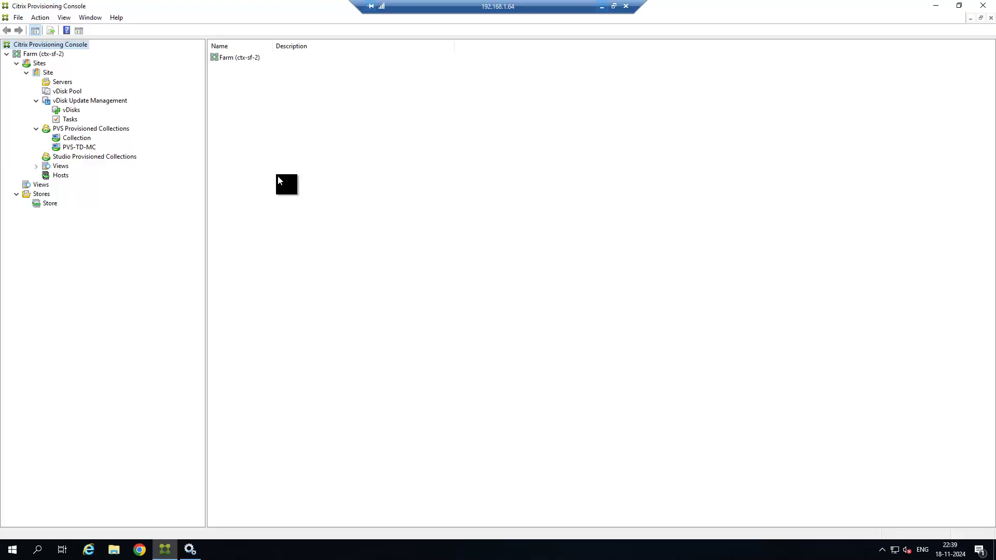
{"action": "left_click", "coordinate": [113, 550]}
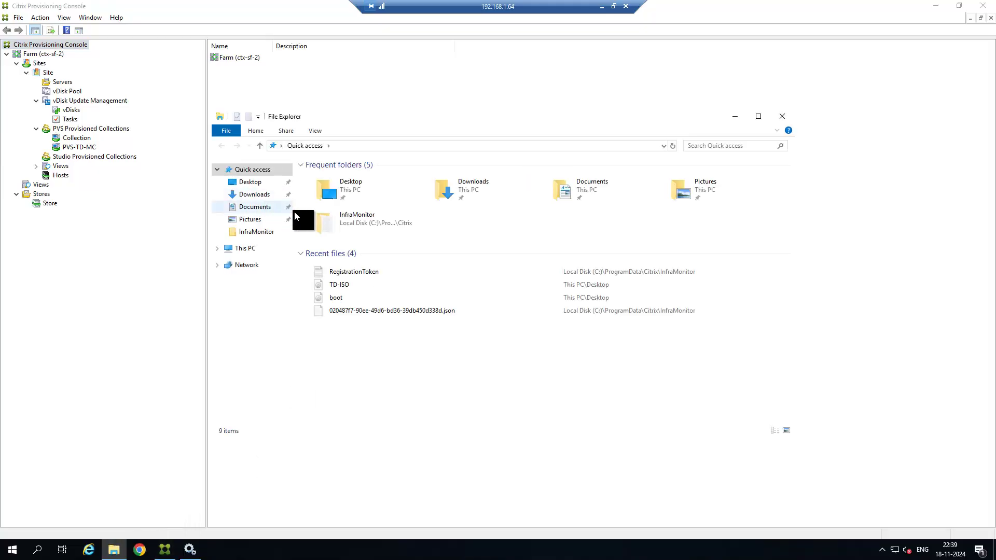
{"action": "left_click", "coordinate": [238, 250]}
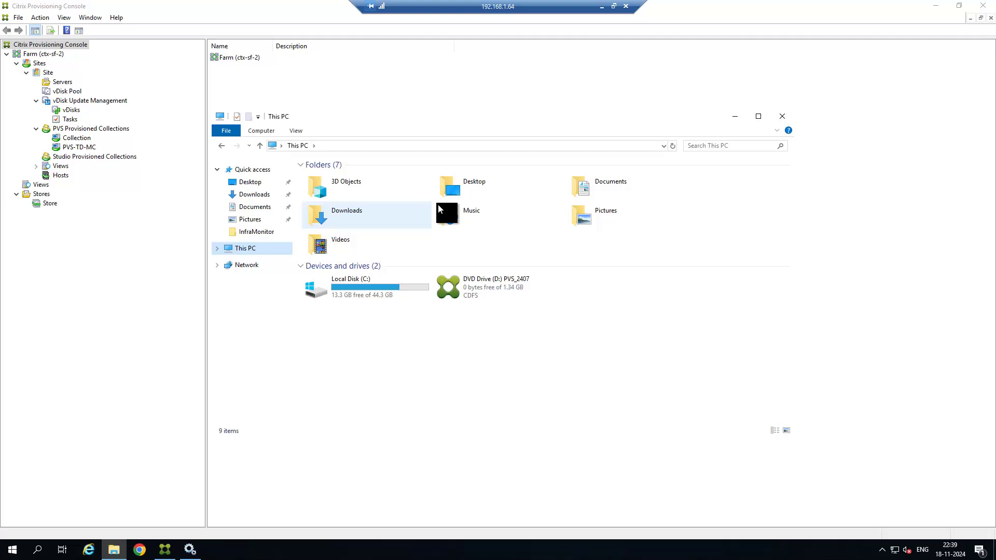
{"action": "double_click", "coordinate": [468, 189]}
{"action": "double_click", "coordinate": [352, 188]}
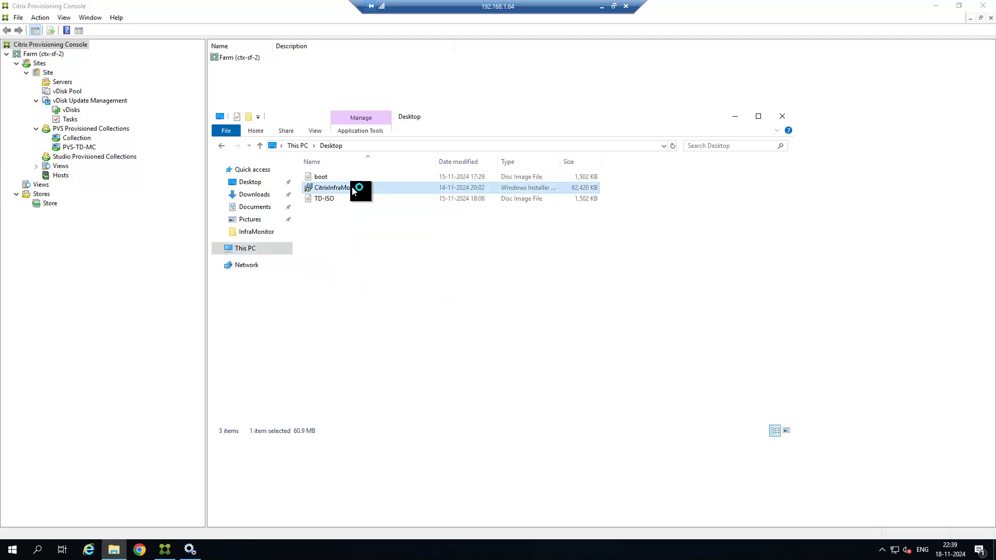
Minimize the PVS session, briefly revisit the Director session, and minimize it again.
{"action": "left_click", "coordinate": [602, 6]}
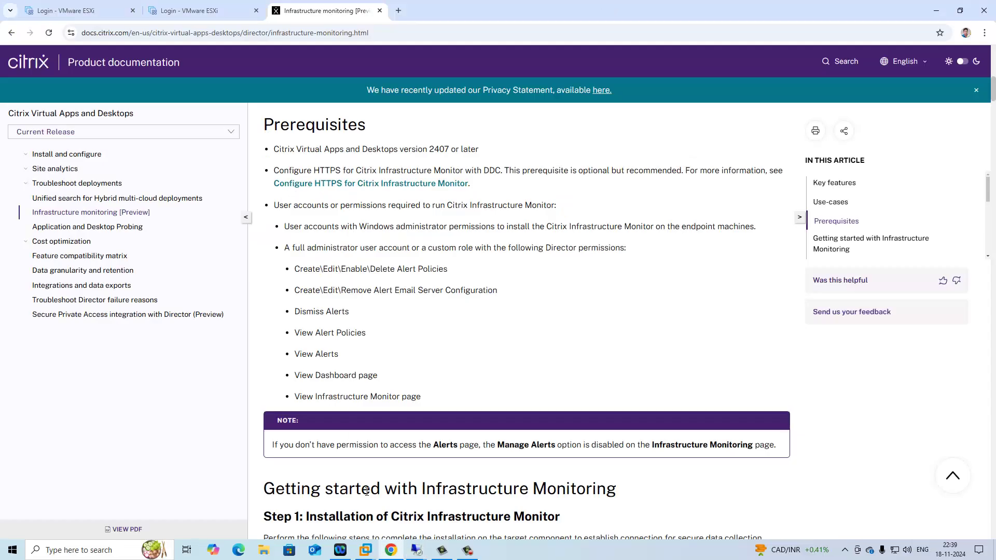
{"action": "mouse_move", "coordinate": [414, 554]}
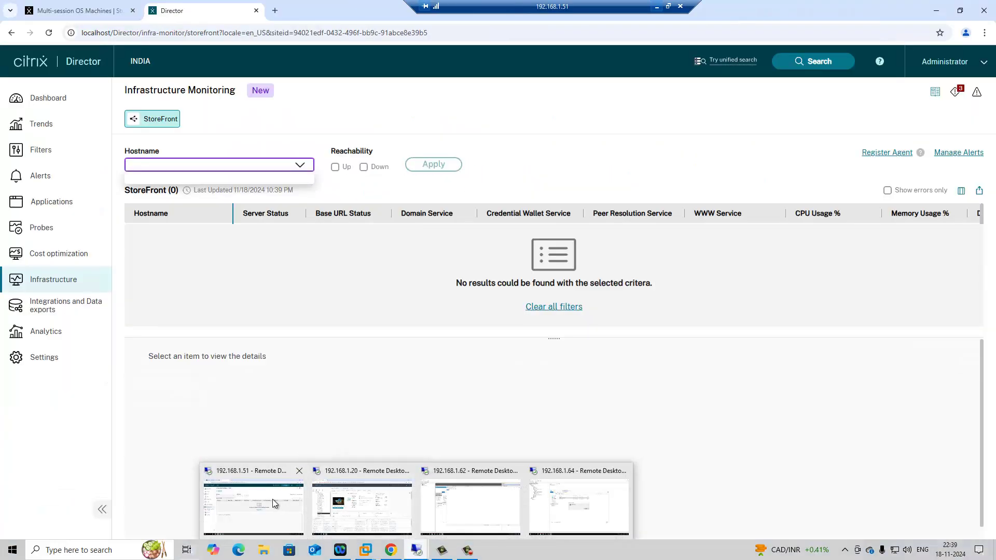
{"action": "left_click", "coordinate": [272, 499]}
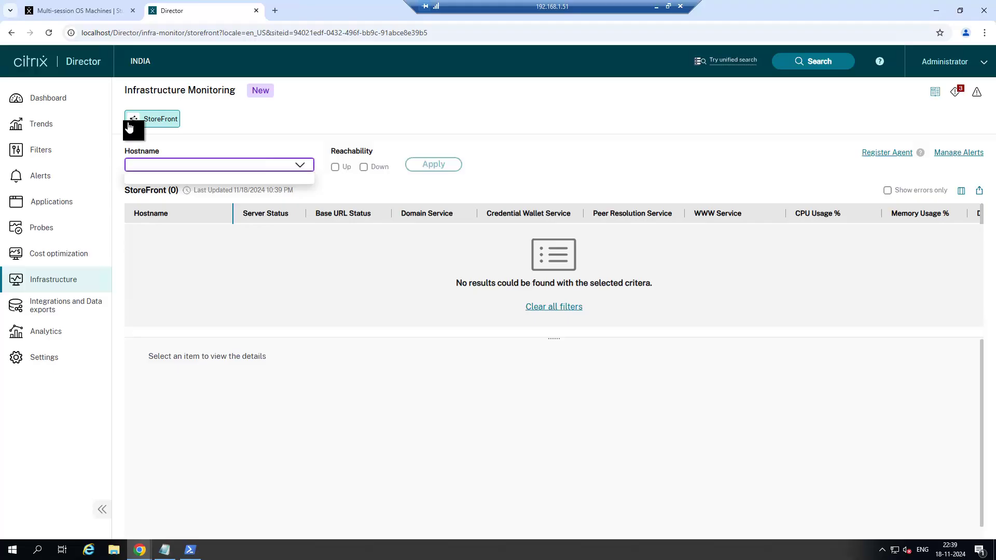
{"action": "left_click", "coordinate": [656, 10]}
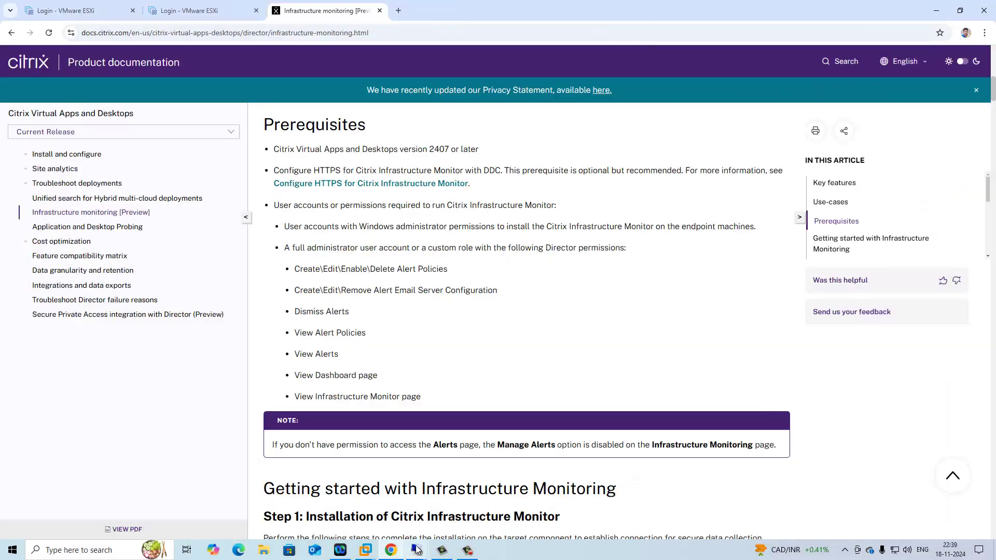
Back in the PVS session, accept the licence and install with the default InfraMonitor folder.
{"action": "mouse_move", "coordinate": [416, 550]}
{"action": "left_click", "coordinate": [592, 520]}
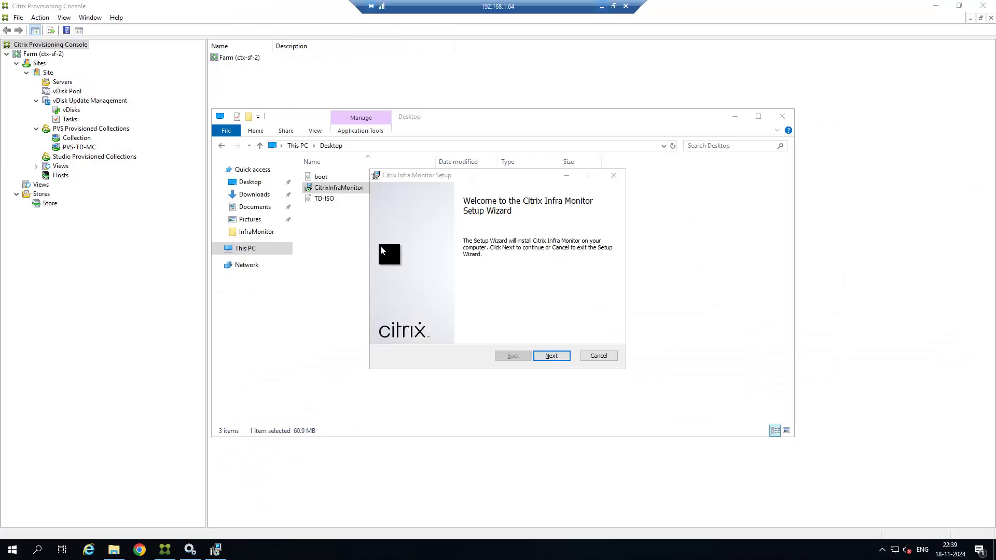
{"action": "left_click", "coordinate": [535, 353]}
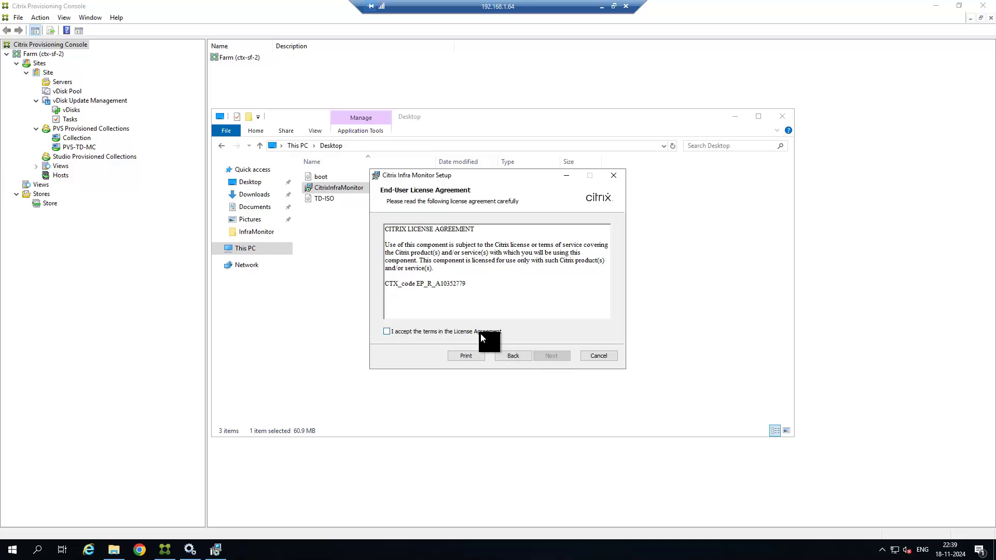
{"action": "left_click", "coordinate": [477, 332]}
{"action": "left_click", "coordinate": [559, 359]}
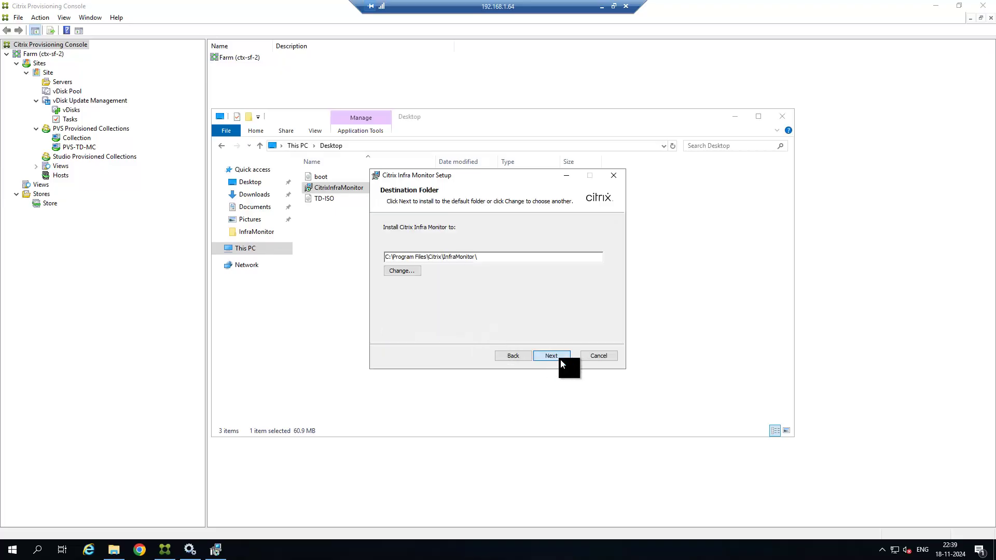
{"action": "left_click", "coordinate": [560, 359]}
{"action": "left_click", "coordinate": [560, 359]}
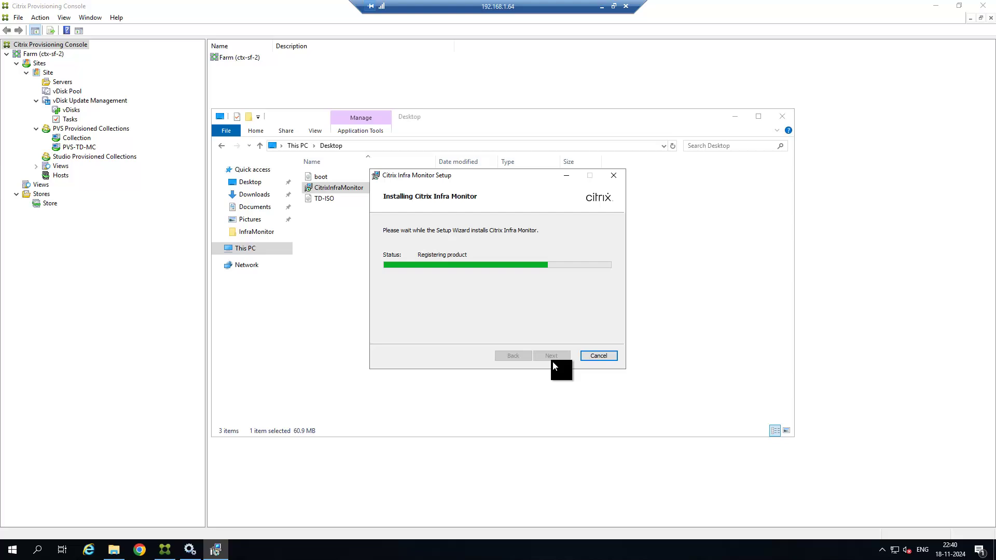
Finish setup and browse to C:\ProgramData\Citrix\InfraMonitor on the PVS server.
{"action": "left_click", "coordinate": [597, 355]}
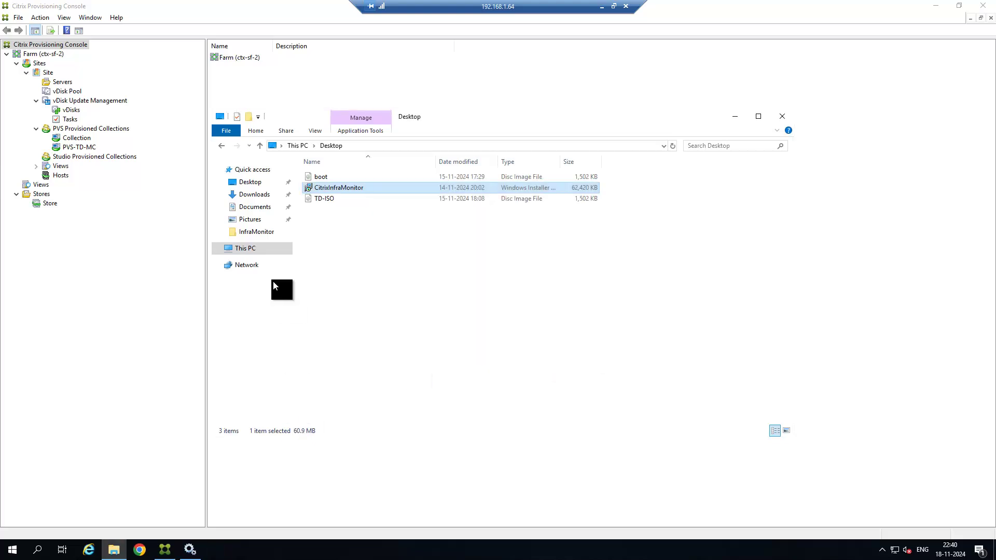
{"action": "left_click", "coordinate": [251, 254]}
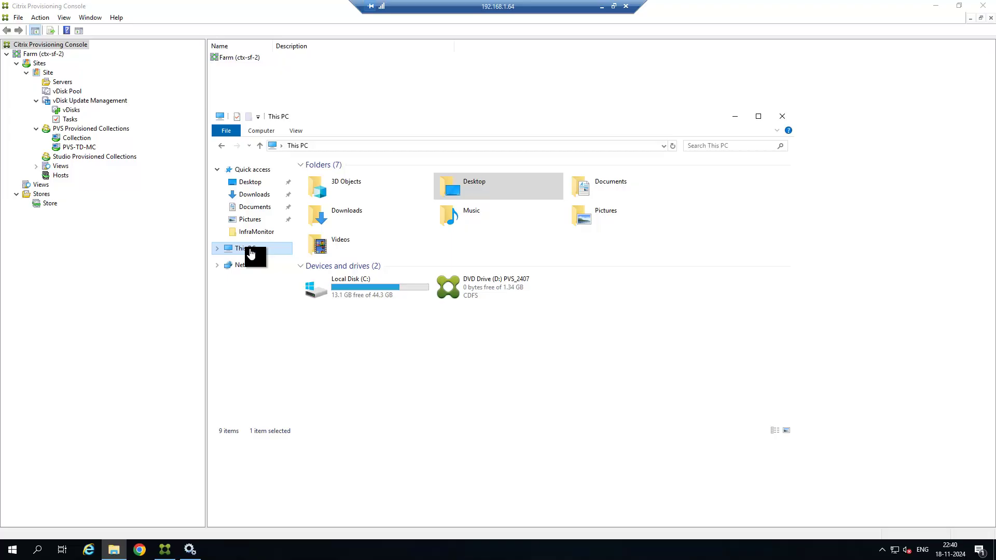
{"action": "double_click", "coordinate": [346, 284]}
{"action": "double_click", "coordinate": [347, 221]}
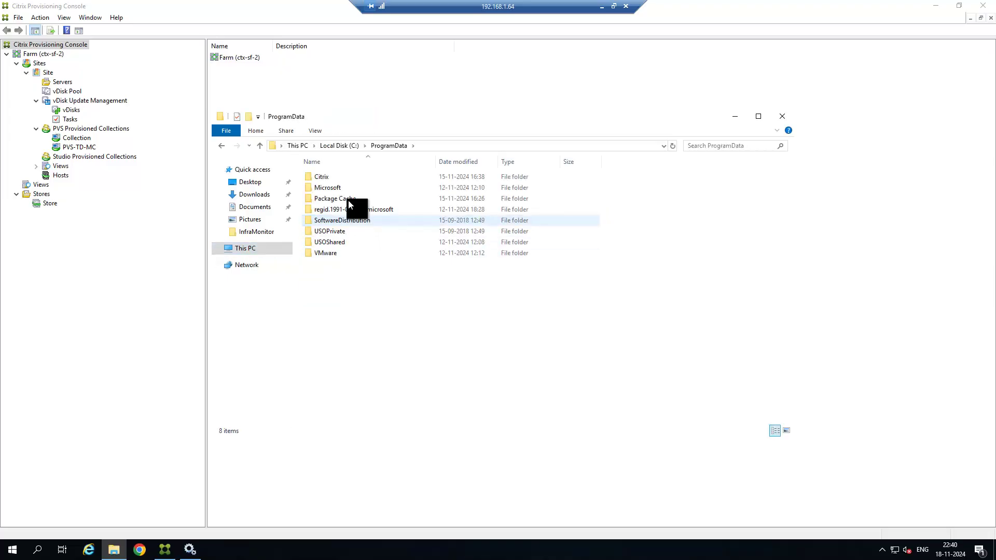
{"action": "double_click", "coordinate": [336, 188]}
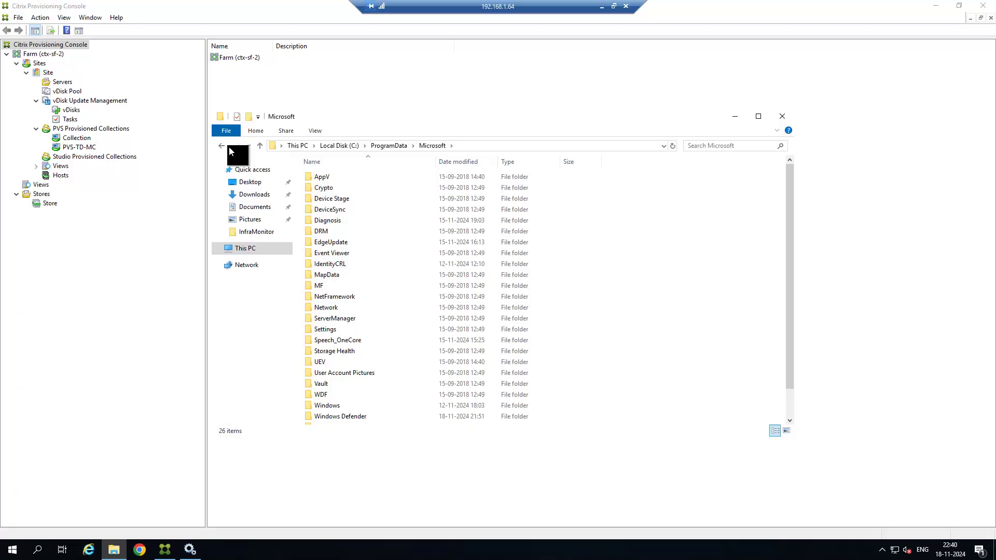
{"action": "left_click", "coordinate": [221, 146]}
{"action": "double_click", "coordinate": [326, 177]}
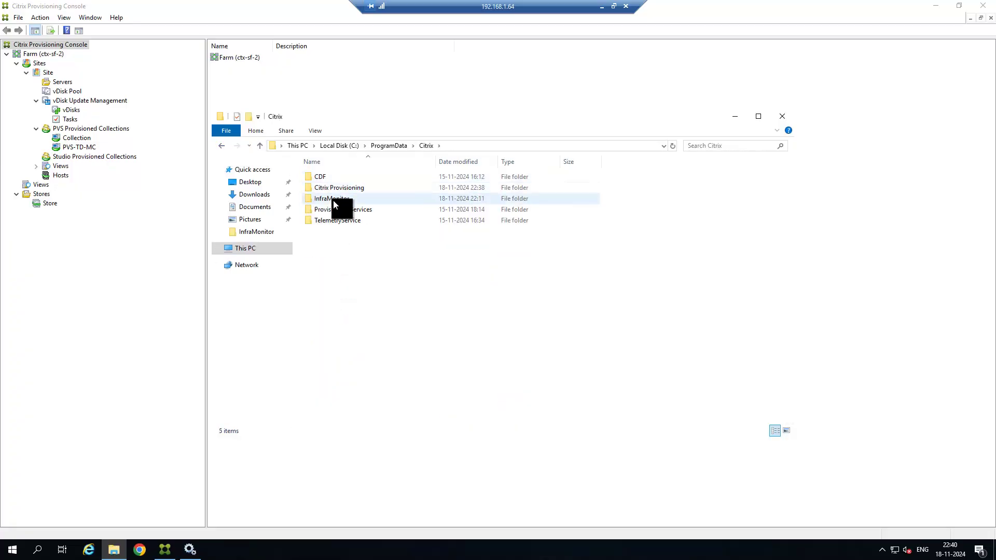
{"action": "double_click", "coordinate": [333, 200]}
Open RegistrationToken, select the whole token, and minimise the PVS session.
{"action": "double_click", "coordinate": [340, 176]}
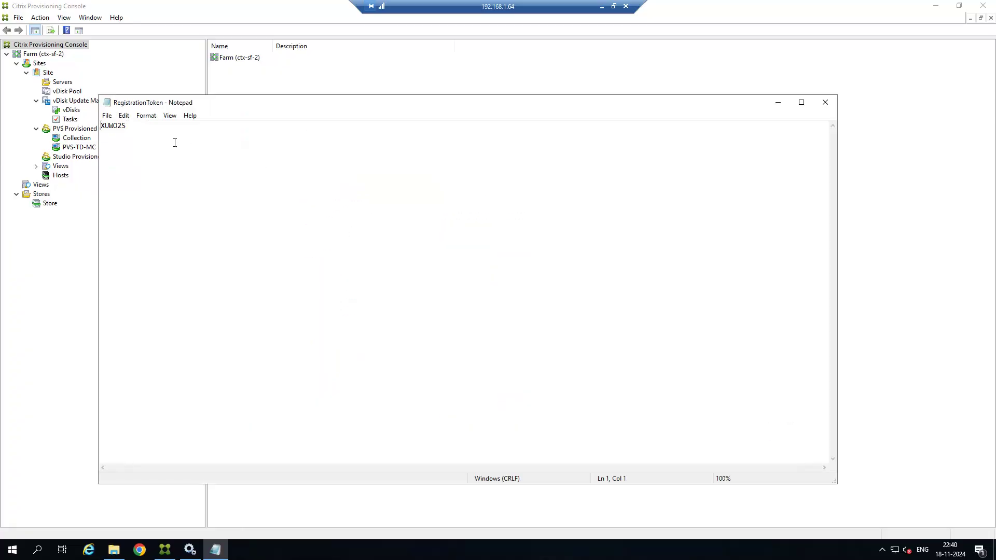
{"action": "key", "text": "ctrl+a"}
{"action": "key", "text": "ctrl+c"}
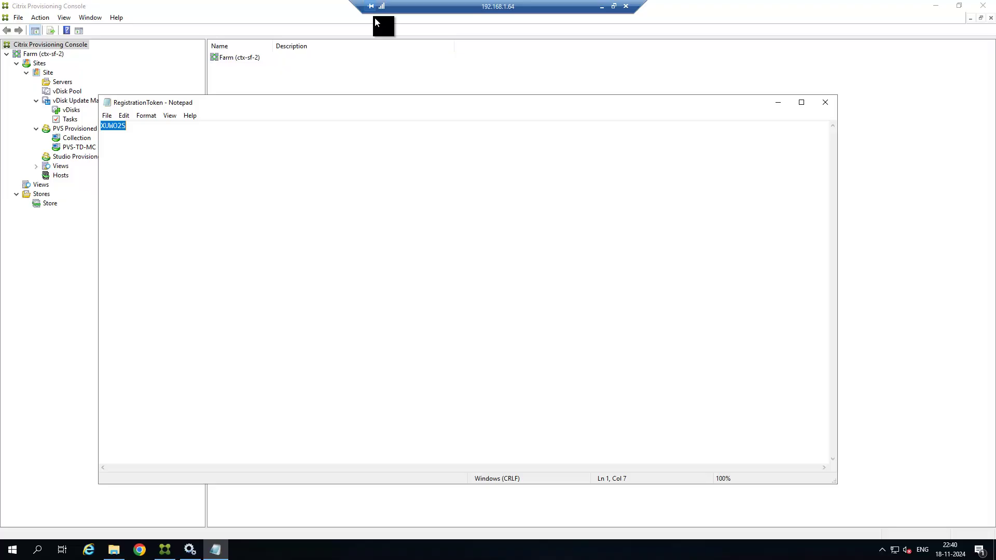
{"action": "left_click", "coordinate": [602, 6]}
On the Director server, paste the PVS registration token after -Token on the ctx-sf-2 PVS command in Notepad.
{"action": "mouse_move", "coordinate": [417, 550]}
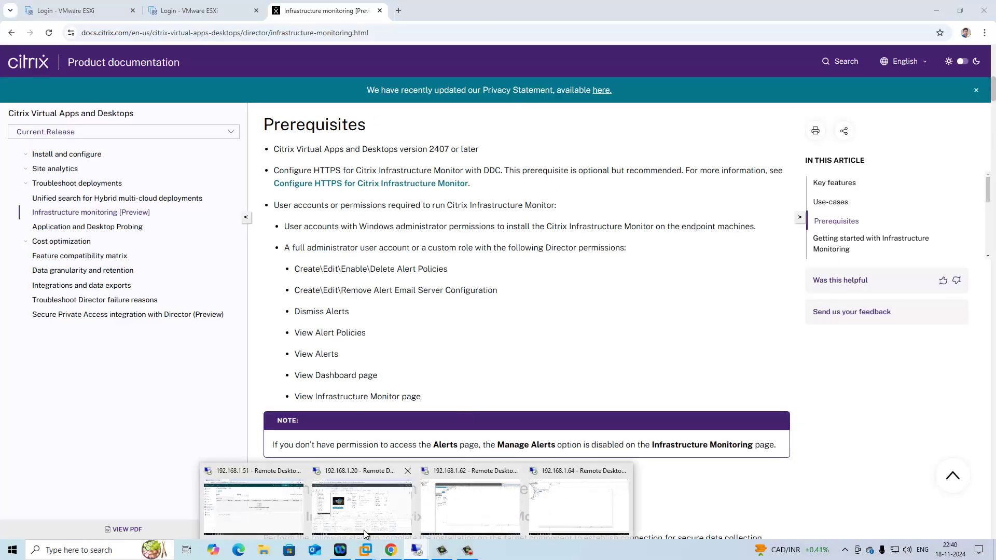
{"action": "left_click", "coordinate": [260, 507]}
{"action": "left_click", "coordinate": [165, 550]}
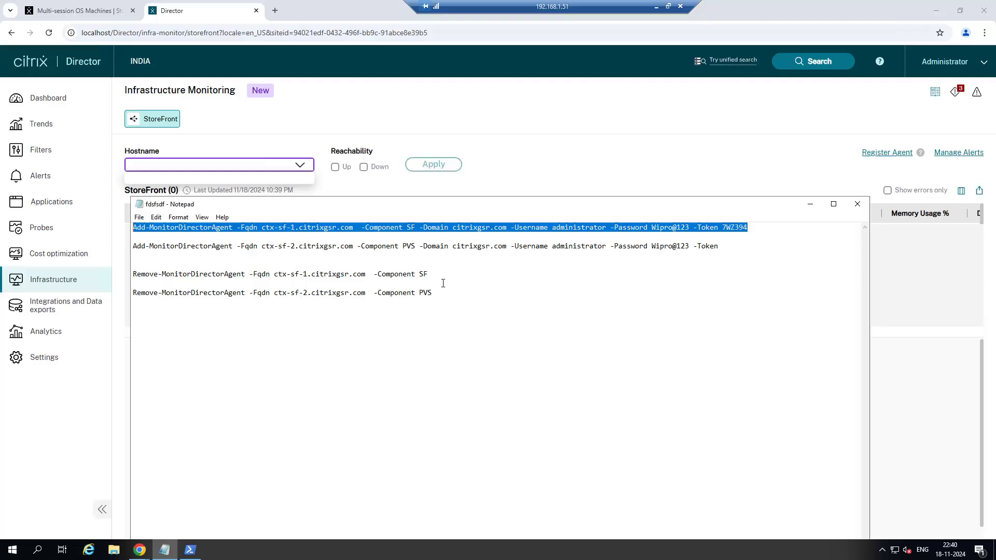
{"action": "left_click", "coordinate": [723, 247]}
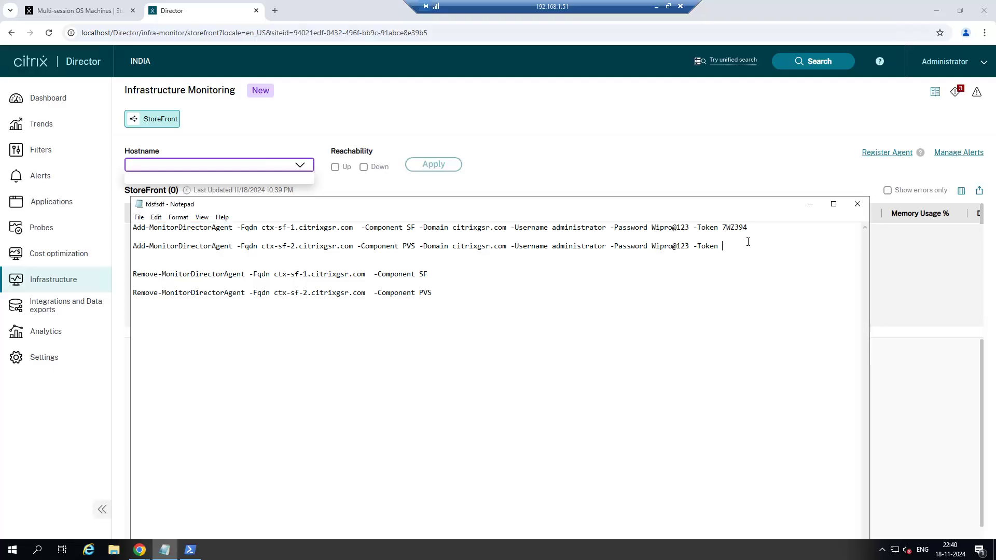
{"action": "key", "text": "ctrl+v"}
Run the completed PVS registration command in PowerShell, then minimise PowerShell.
{"action": "left_click_drag", "start_coordinate": [751, 248], "coordinate": [127, 249]}
{"action": "key", "text": "ctrl+c"}
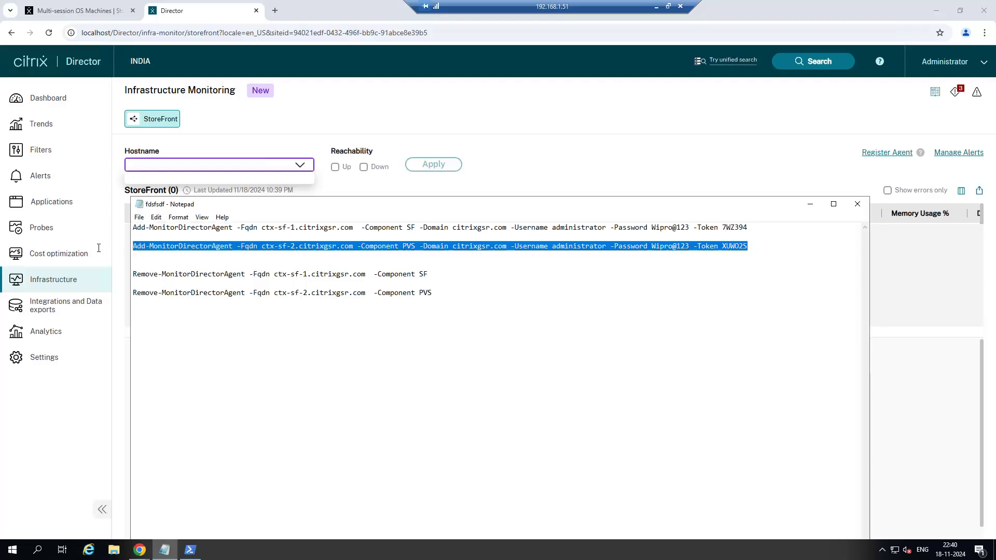
{"action": "left_click", "coordinate": [192, 549]}
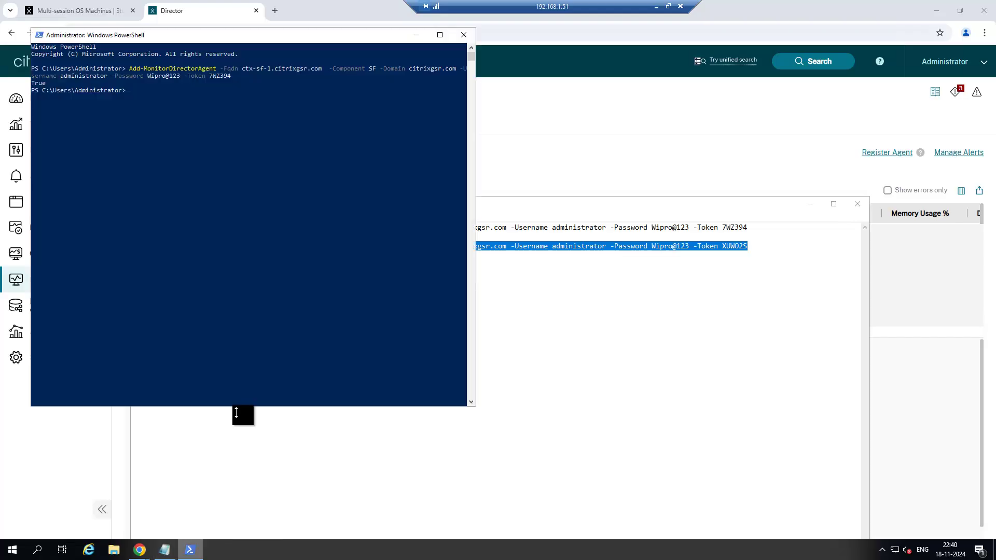
{"action": "right_click", "coordinate": [266, 113]}
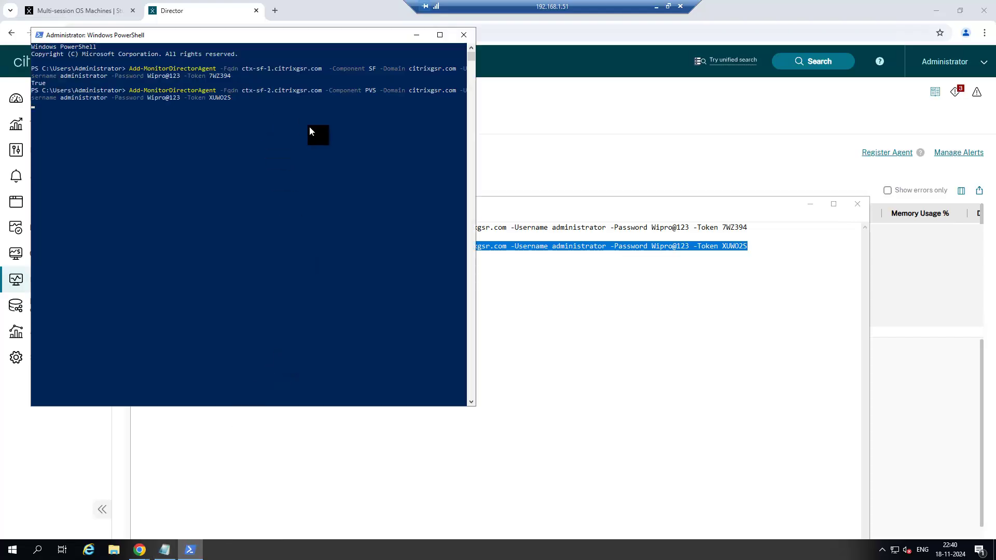
{"action": "left_click", "coordinate": [418, 36]}
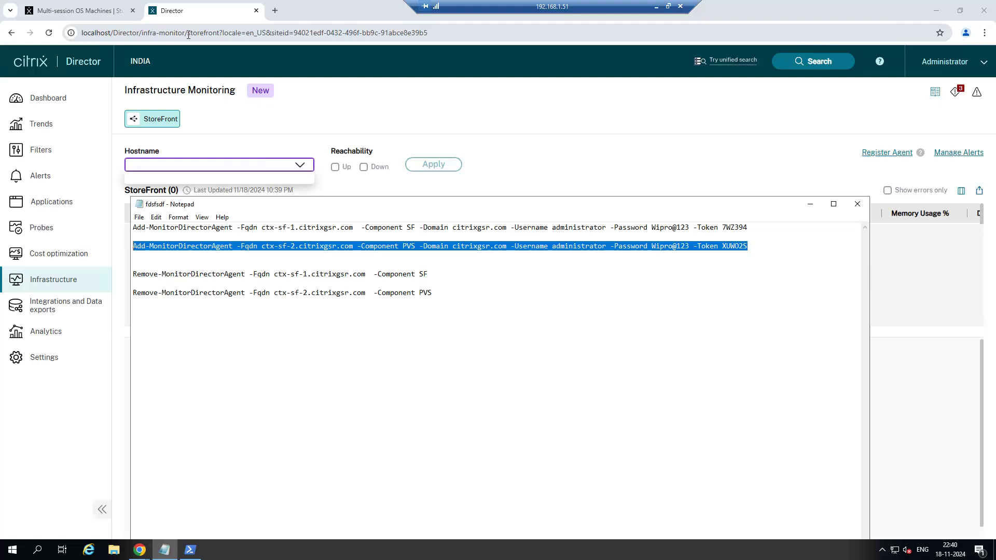
Reload Director and verify in the PVS view that ctx-sf-2.citrixgsr.com is Up, with services running and DB connected.
{"action": "left_click", "coordinate": [49, 32]}
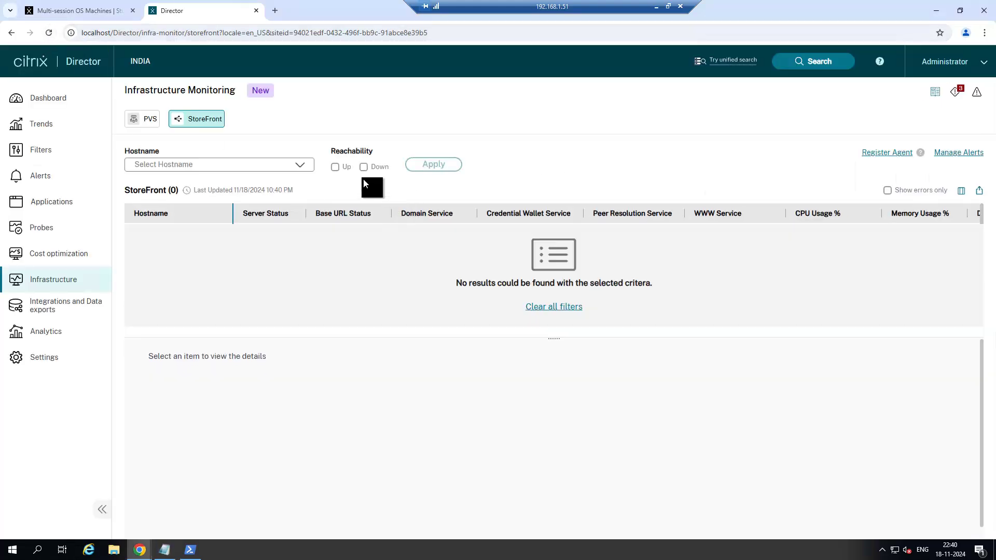
{"action": "left_click", "coordinate": [147, 124]}
{"action": "left_click", "coordinate": [215, 125]}
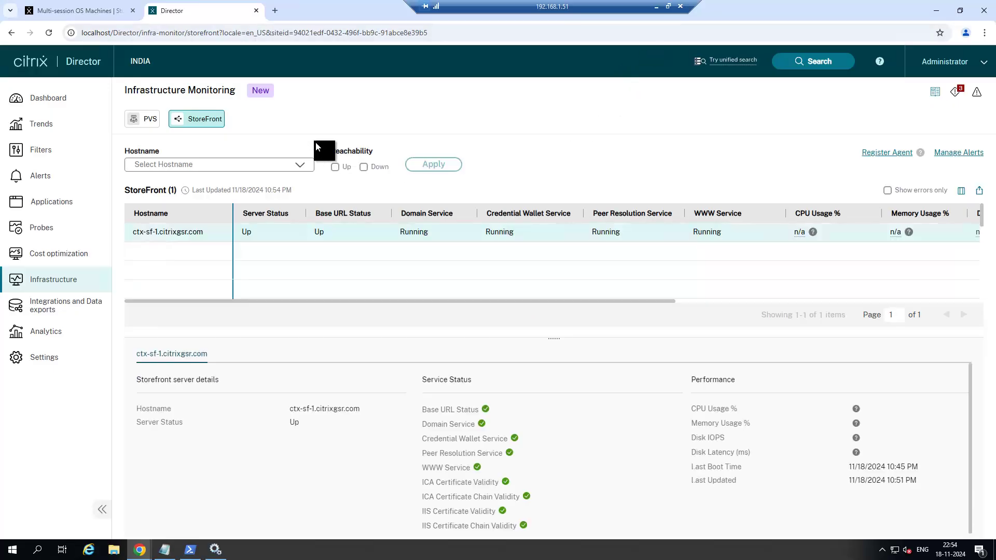
{"action": "left_click", "coordinate": [150, 120]}
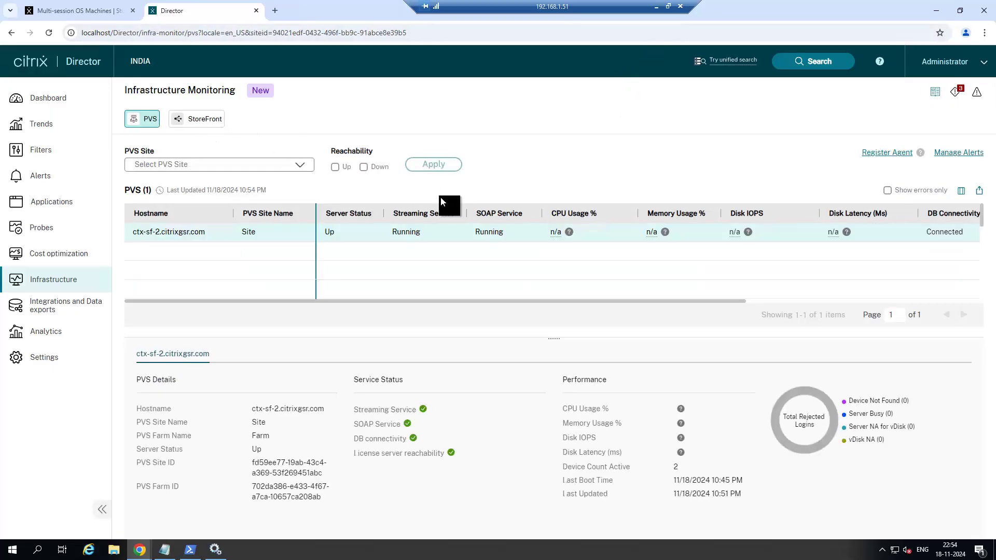
{"action": "left_click_drag", "start_coordinate": [491, 301], "coordinate": [724, 301]}
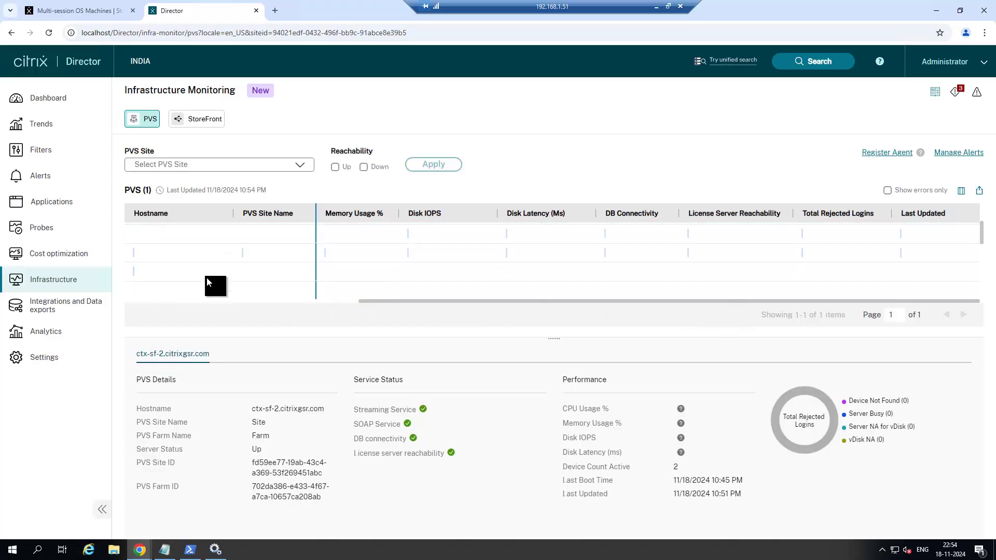
{"action": "left_click", "coordinate": [218, 165]}
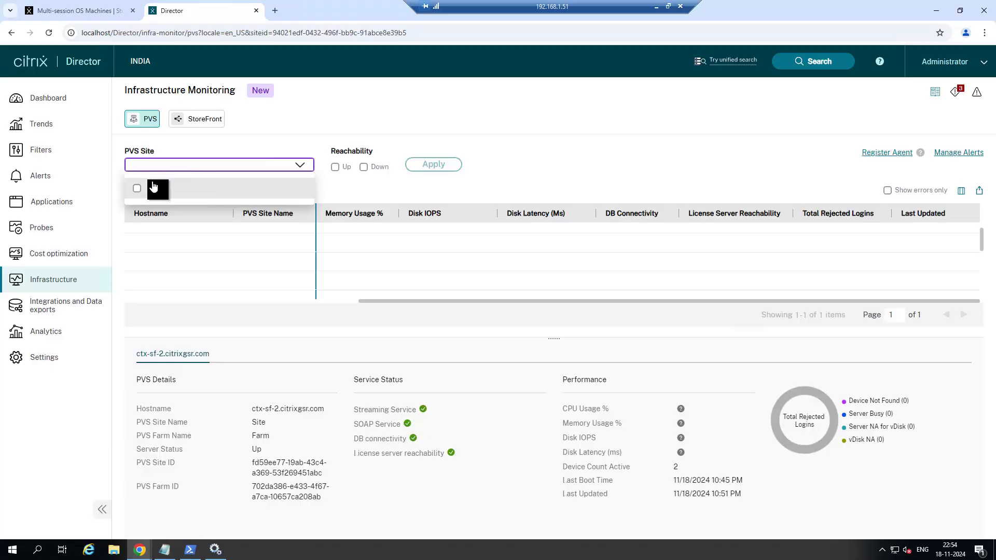
Confirm ctx-sf-1.citrixgsr.com is Up in the StoreFront view, then select the Remove-MonitorDirectorAgent SF line in Notepad.
{"action": "left_click", "coordinate": [189, 126]}
{"action": "left_click", "coordinate": [189, 122]}
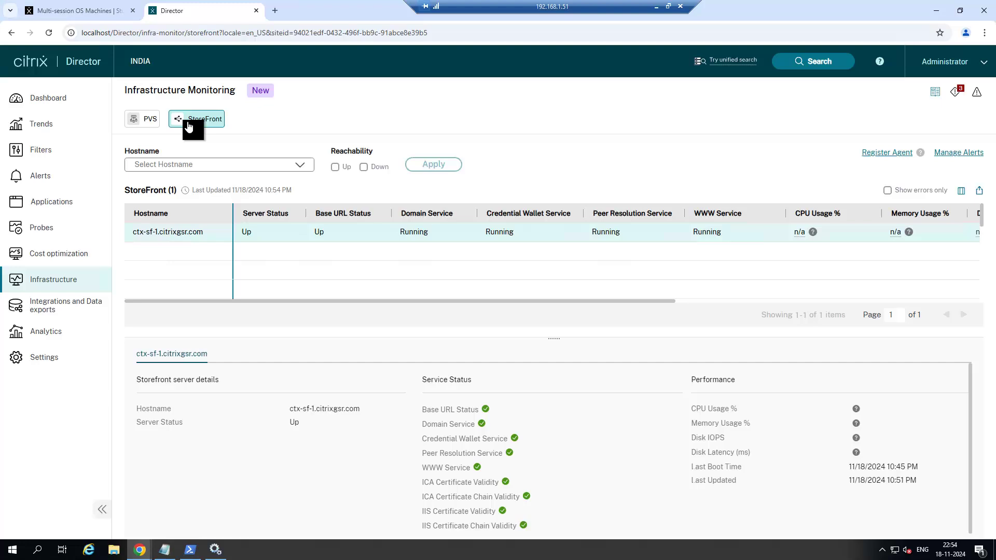
{"action": "left_click", "coordinate": [193, 167]}
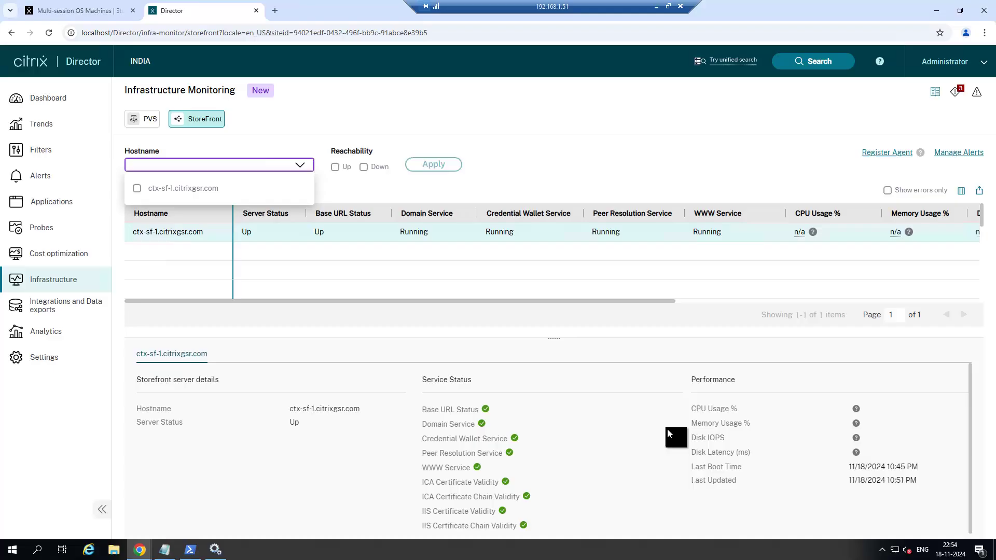
{"action": "left_click", "coordinate": [431, 119]}
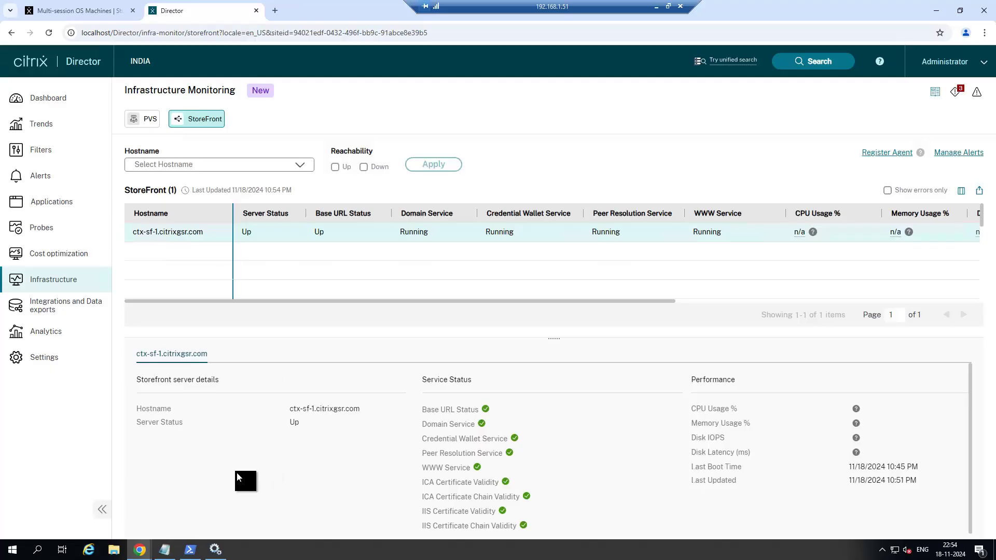
{"action": "left_click", "coordinate": [165, 551]}
{"action": "left_click_drag", "start_coordinate": [438, 274], "coordinate": [111, 272]}
{"action": "key", "text": "ctrl+c"}
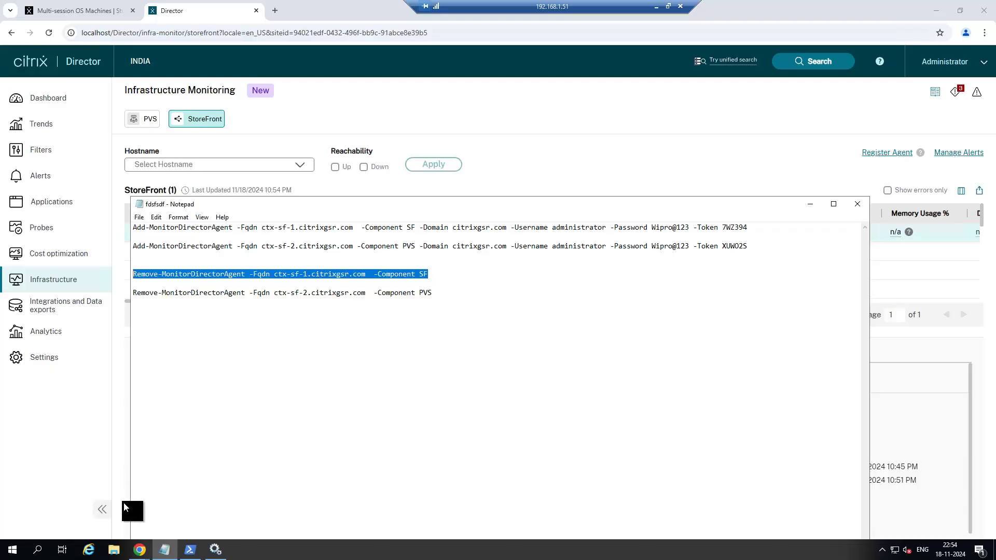
Run the ctx-sf-1 SF agent removal in PowerShell, then reload Director to confirm zero StoreFront servers.
{"action": "left_click", "coordinate": [190, 550]}
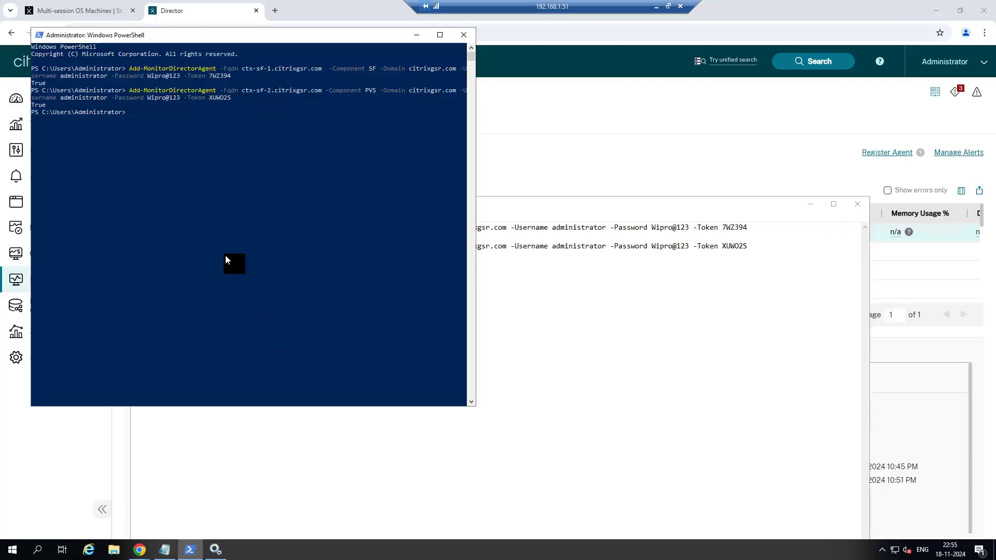
{"action": "right_click", "coordinate": [189, 155]}
{"action": "key", "text": "Return"}
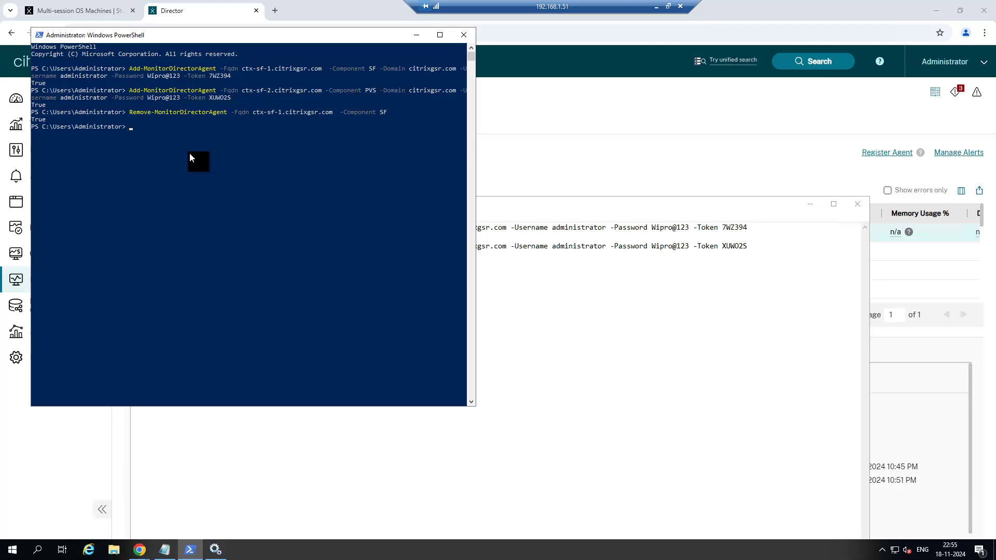
{"action": "left_click", "coordinate": [416, 34]}
{"action": "left_click", "coordinate": [357, 67]}
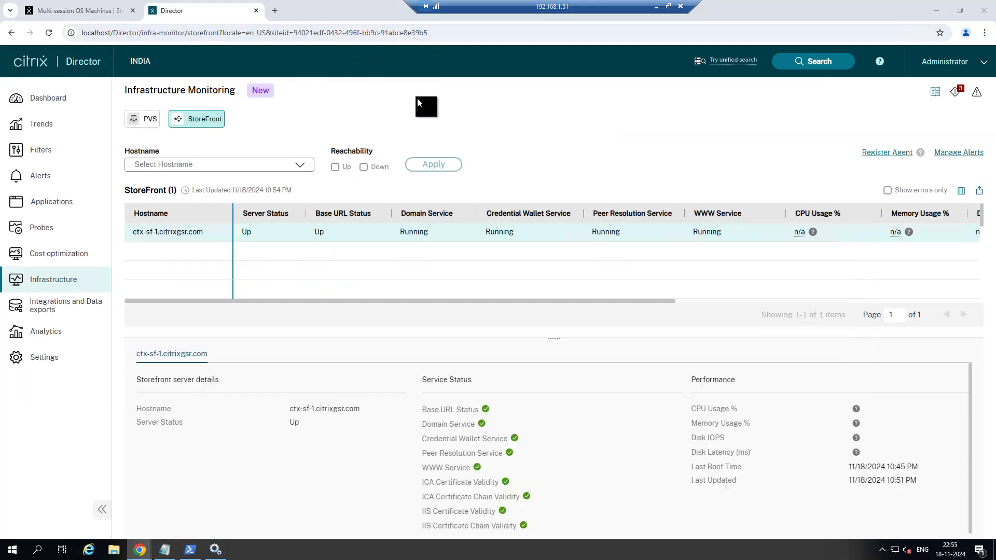
{"action": "left_click", "coordinate": [50, 32]}
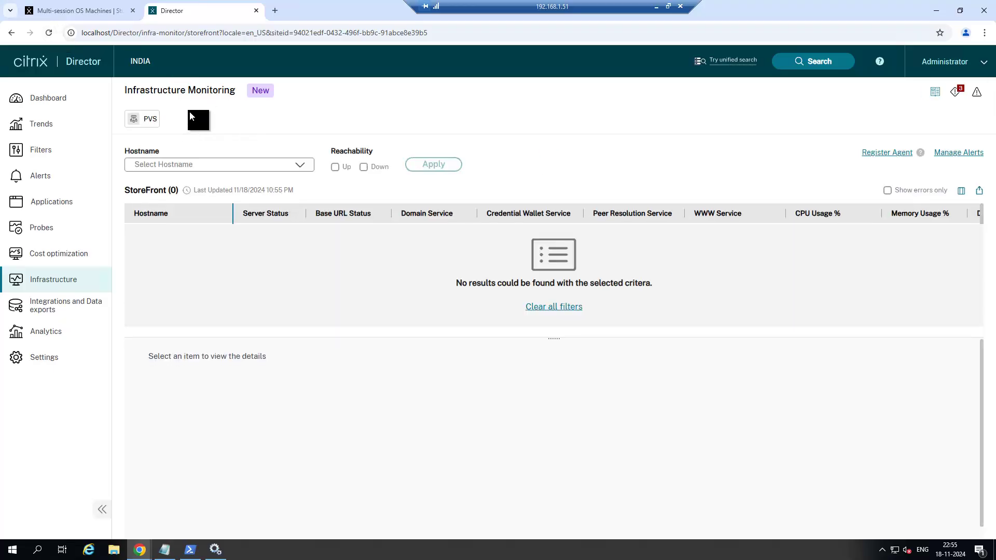
Copy the Remove PVS agent line from Notepad, run it in PowerShell, and reload Director to see Get started.
{"action": "left_click", "coordinate": [164, 549]}
{"action": "left_click_drag", "start_coordinate": [435, 293], "coordinate": [134, 290]}
{"action": "key", "text": "ctrl+c"}
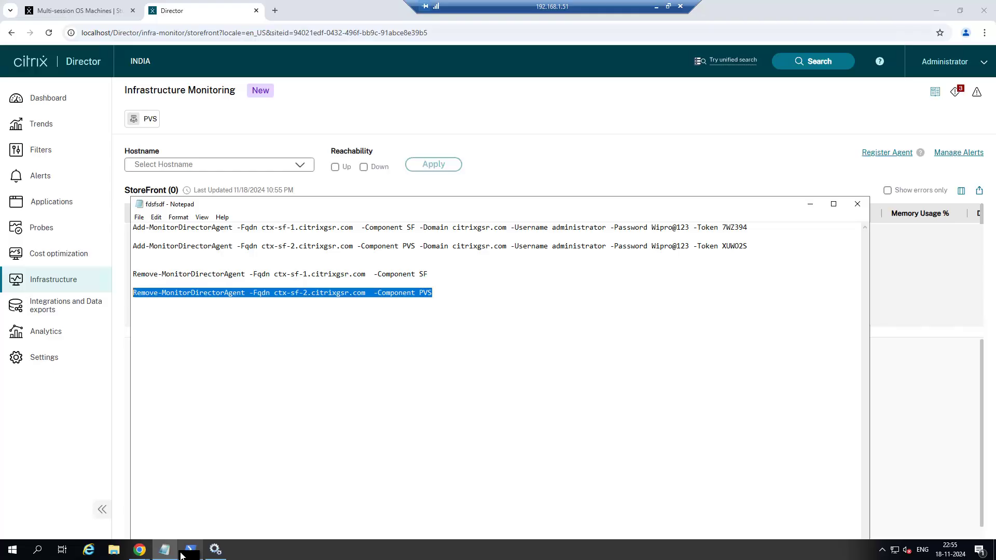
{"action": "left_click", "coordinate": [190, 550]}
{"action": "right_click", "coordinate": [238, 207]}
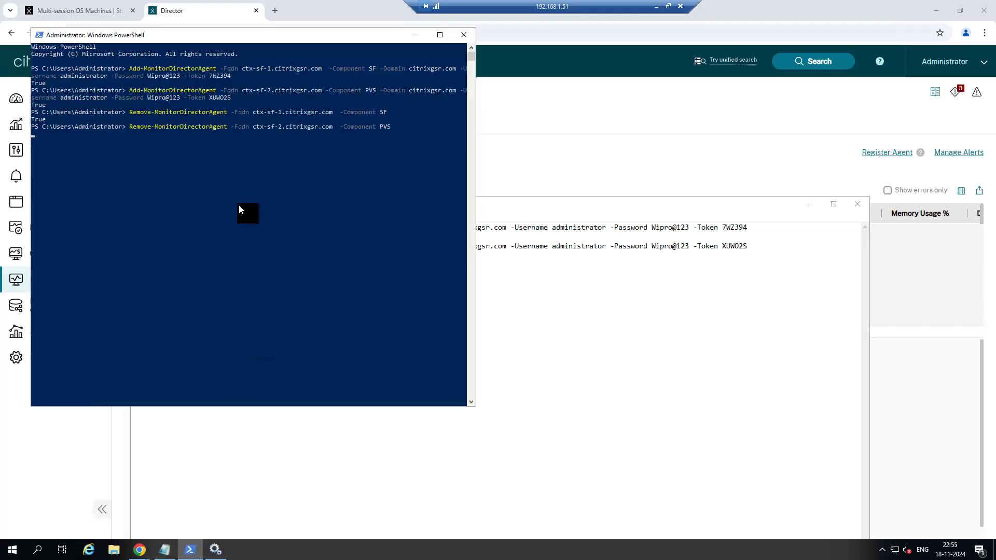
{"action": "key", "text": "Return"}
{"action": "left_click", "coordinate": [417, 34]}
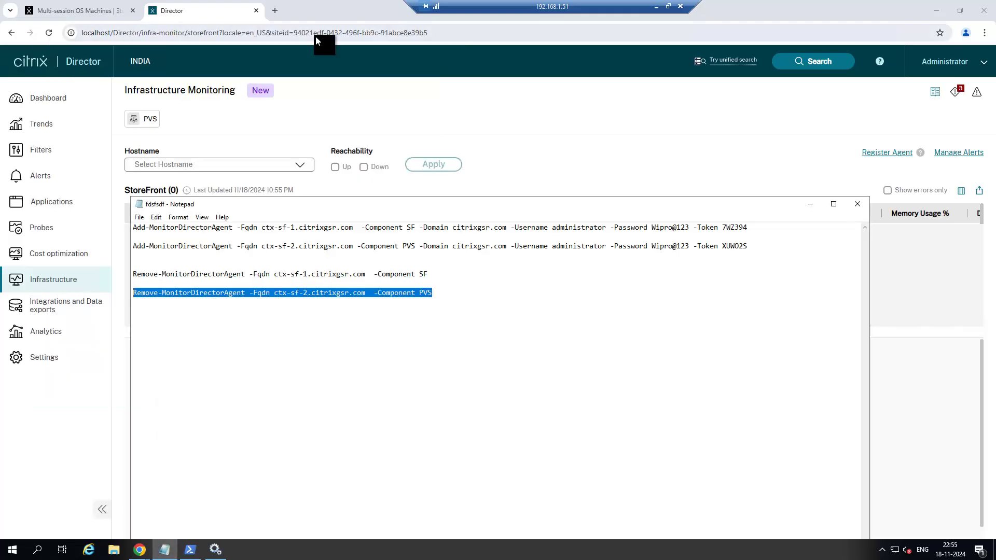
{"action": "left_click", "coordinate": [50, 32]}
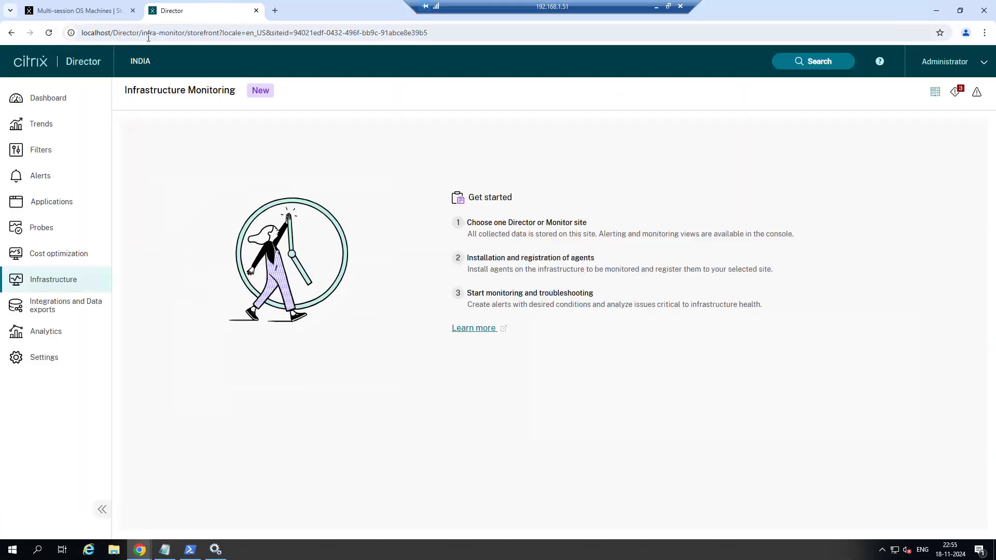